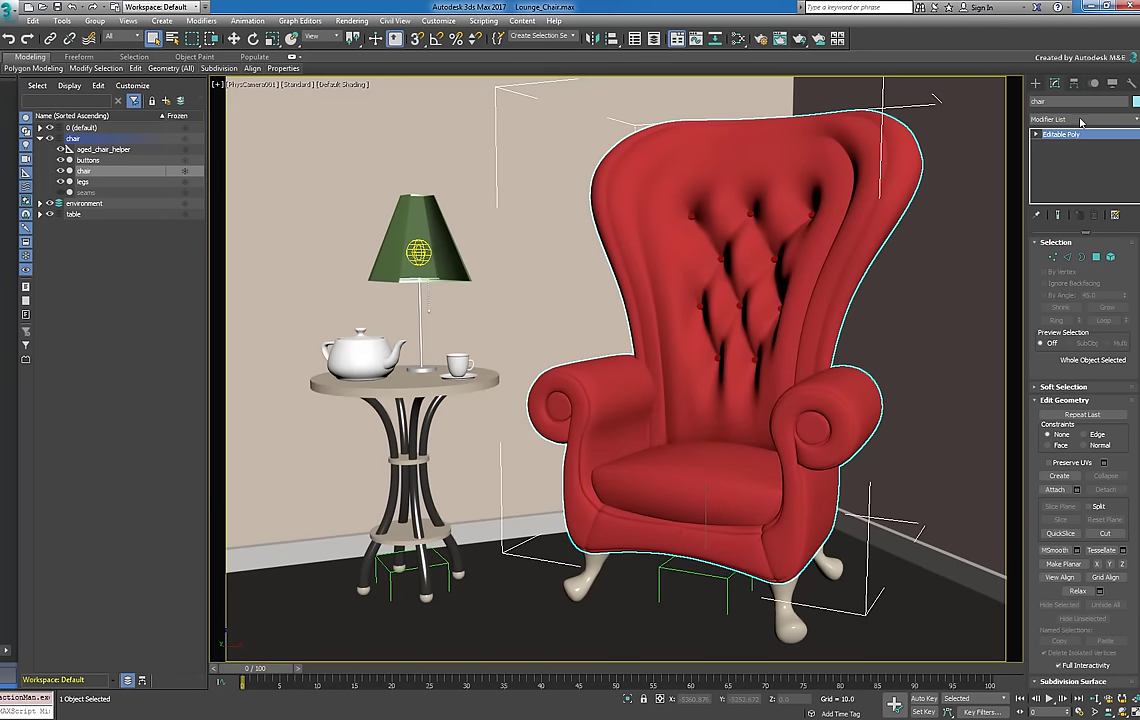
Add a Data Channel modifier to the chair from the Modifier List
click(1081, 121)
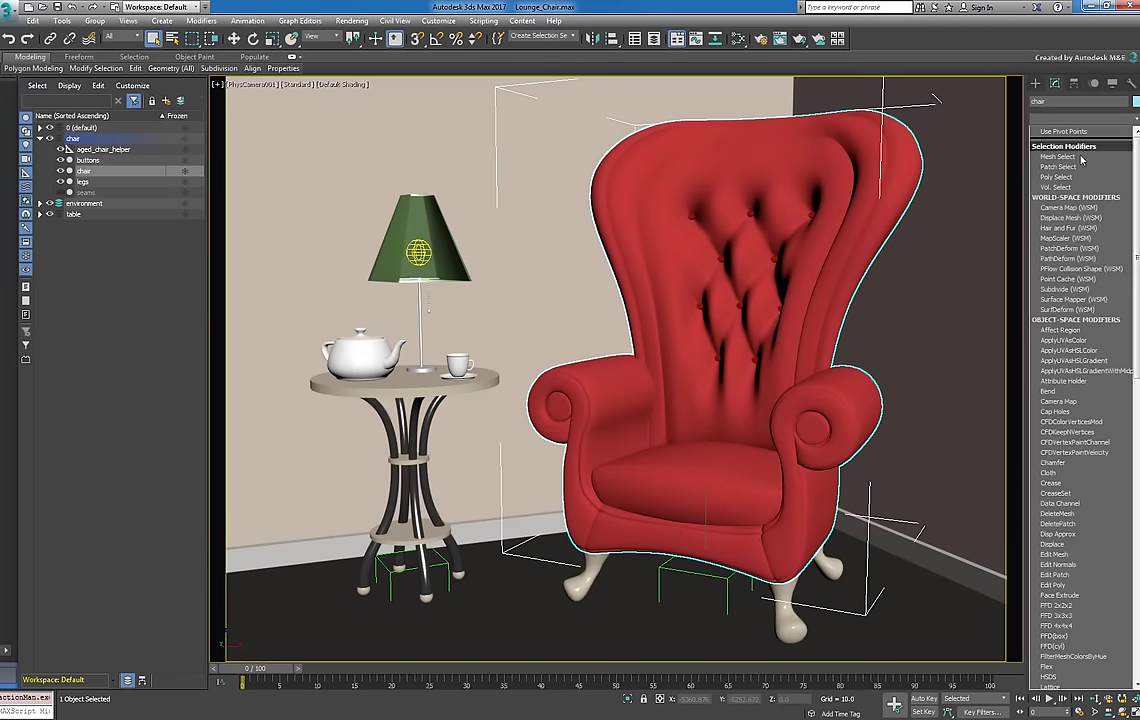
click(1062, 502)
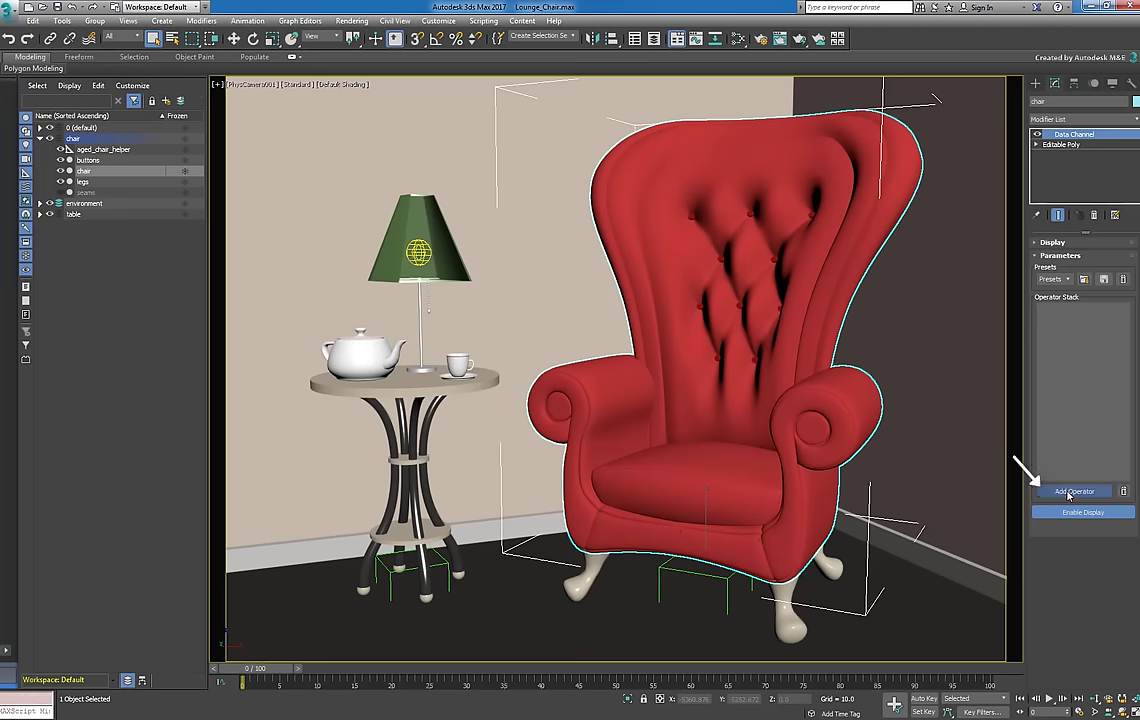
Add a Curvature operator followed by a Vertex Output operator to the chair's Data Channel stack
click(1072, 491)
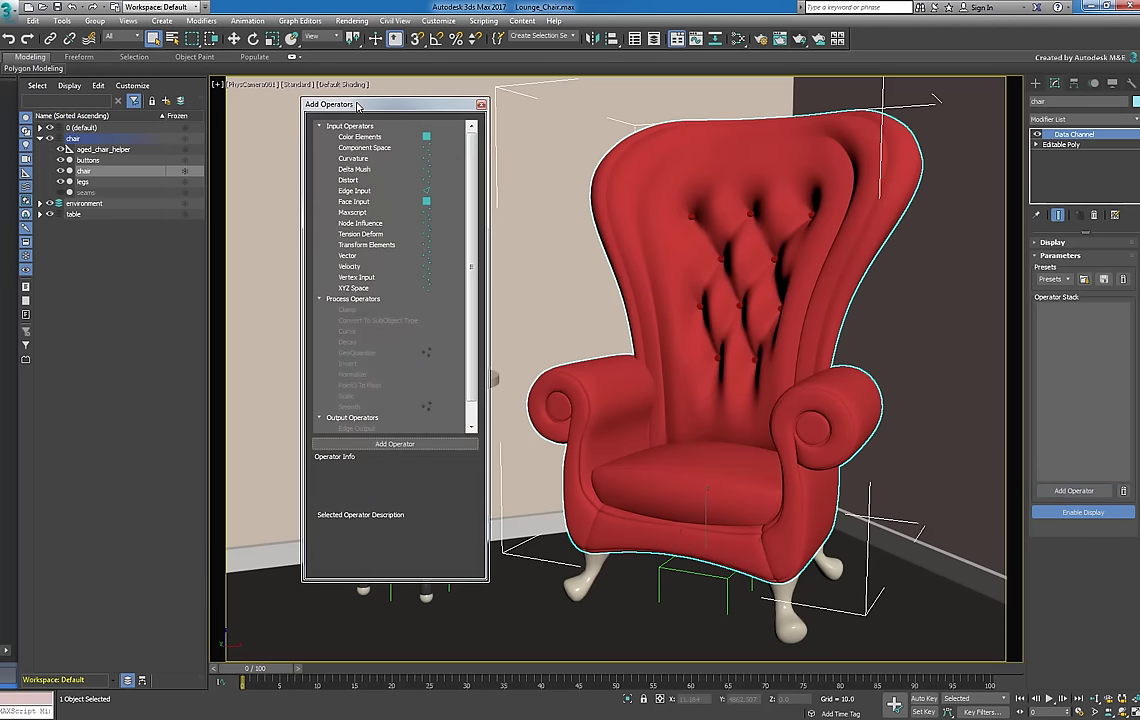
click(355, 158)
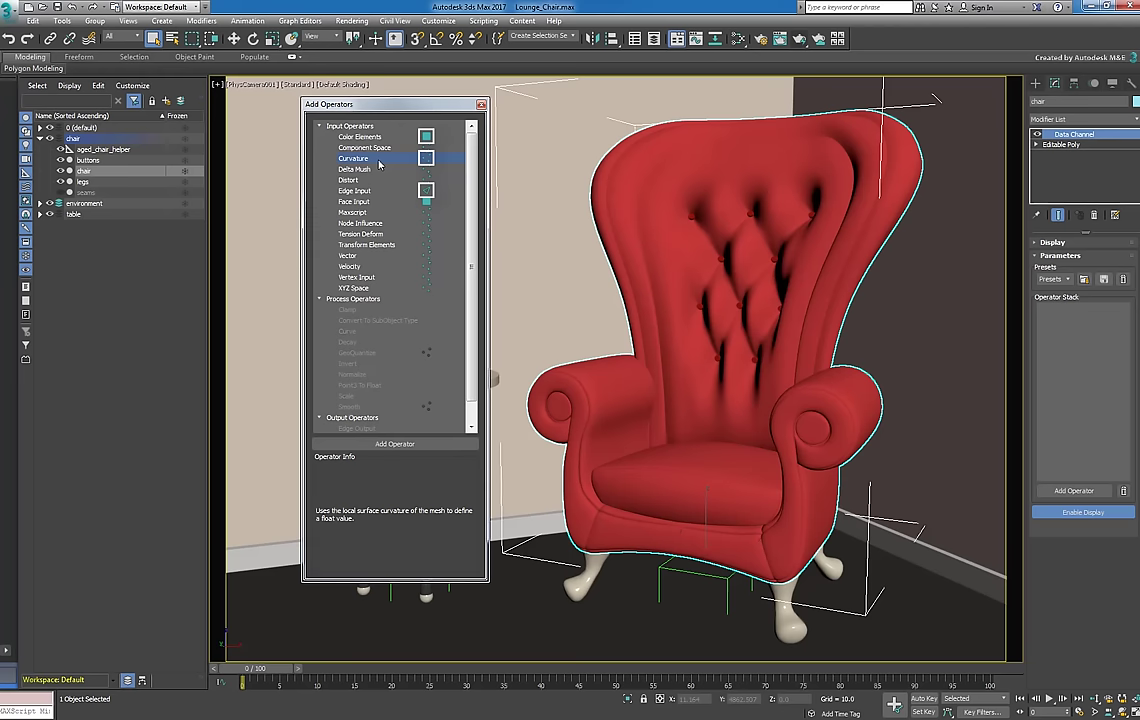
click(410, 446)
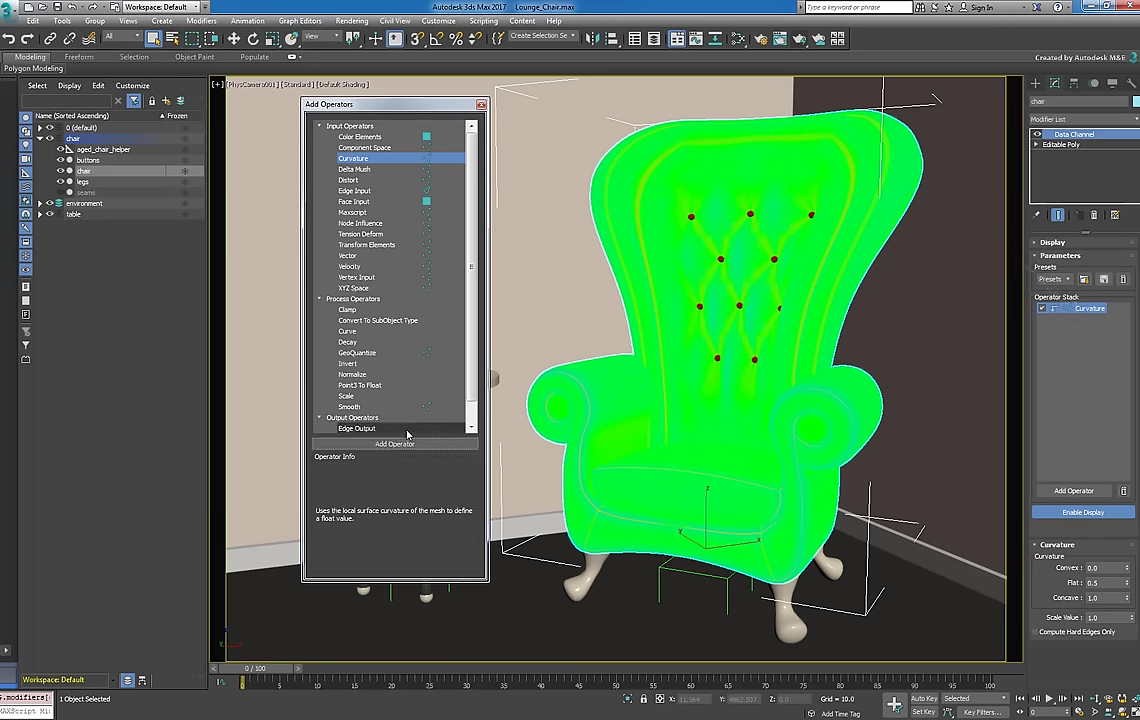
scroll(400, 420, down, 1)
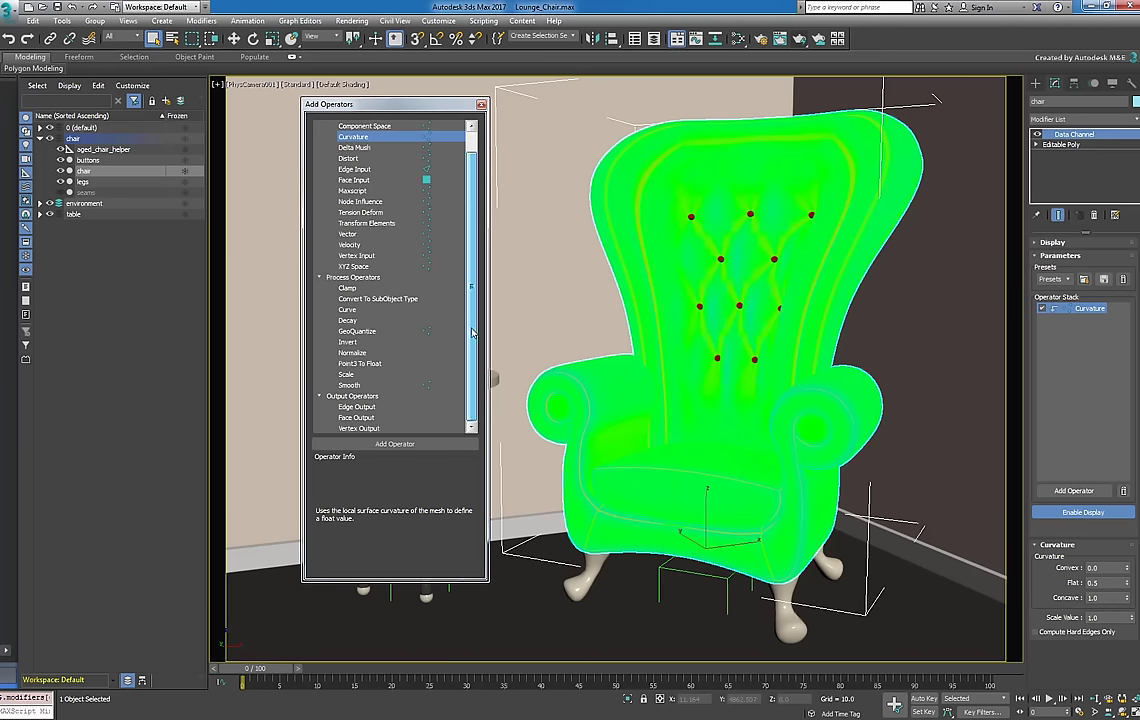
click(385, 428)
click(405, 444)
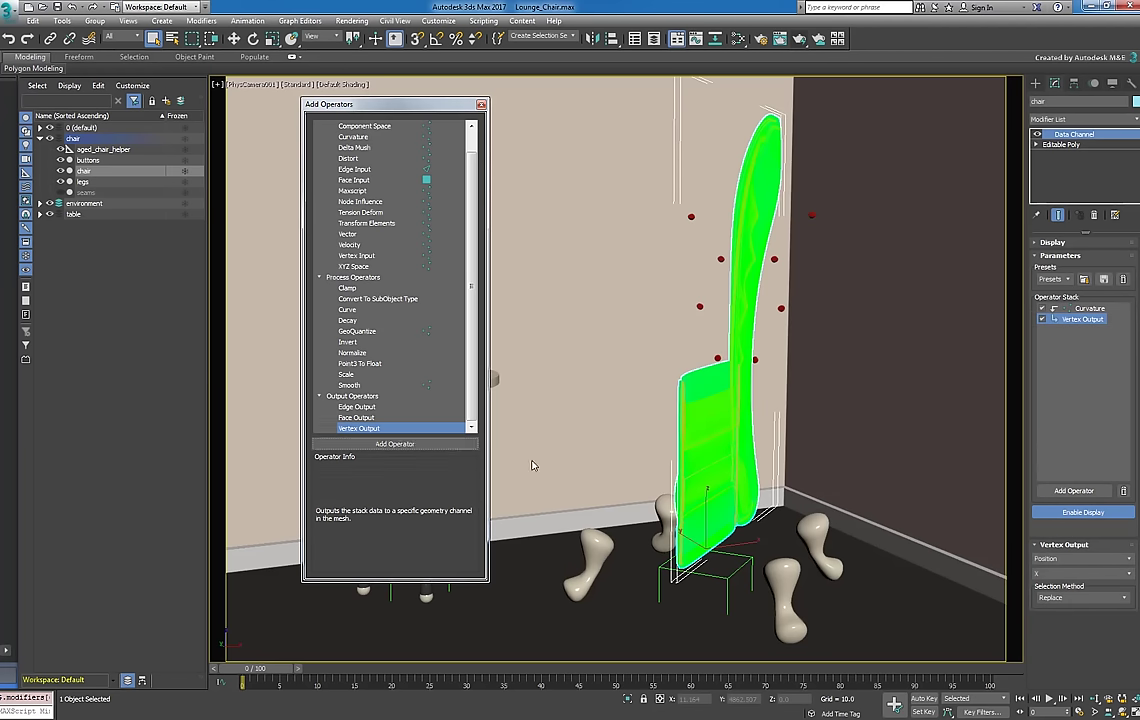
Switch the Vertex Output channel from Position to Vertex Color
click(1066, 559)
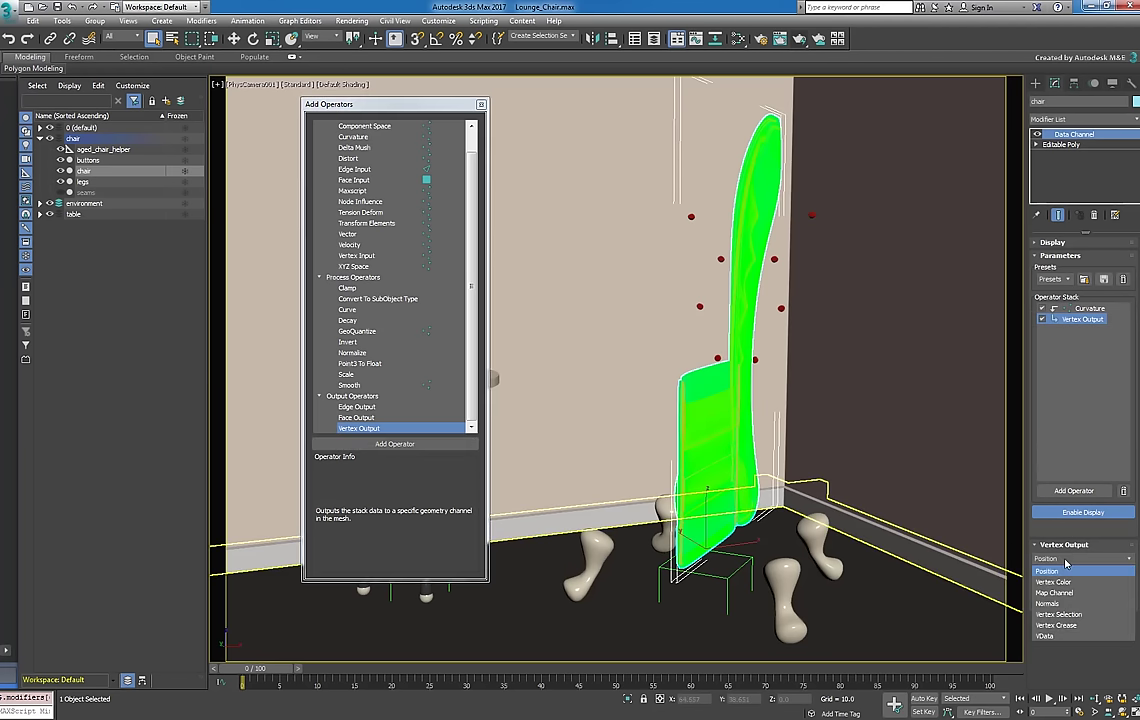
click(1063, 583)
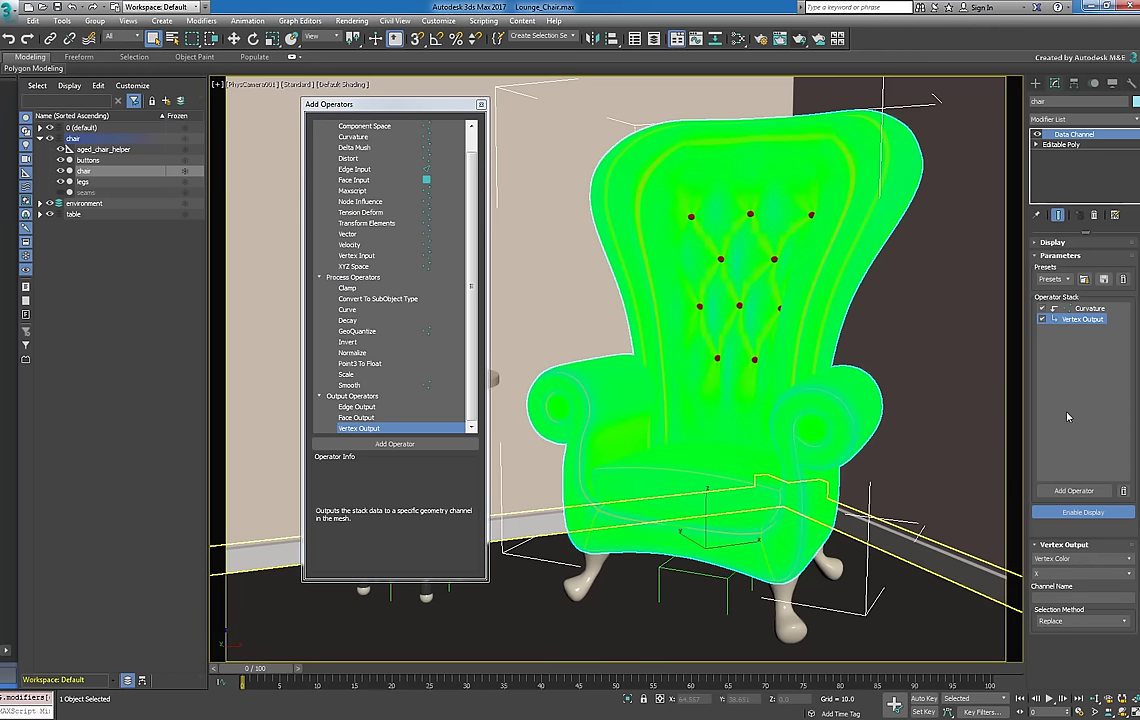
Set the Curvature Scale Value to 5.0 and toggle its colour display off and back on
click(1078, 310)
double_click(1104, 618)
text(1.468)
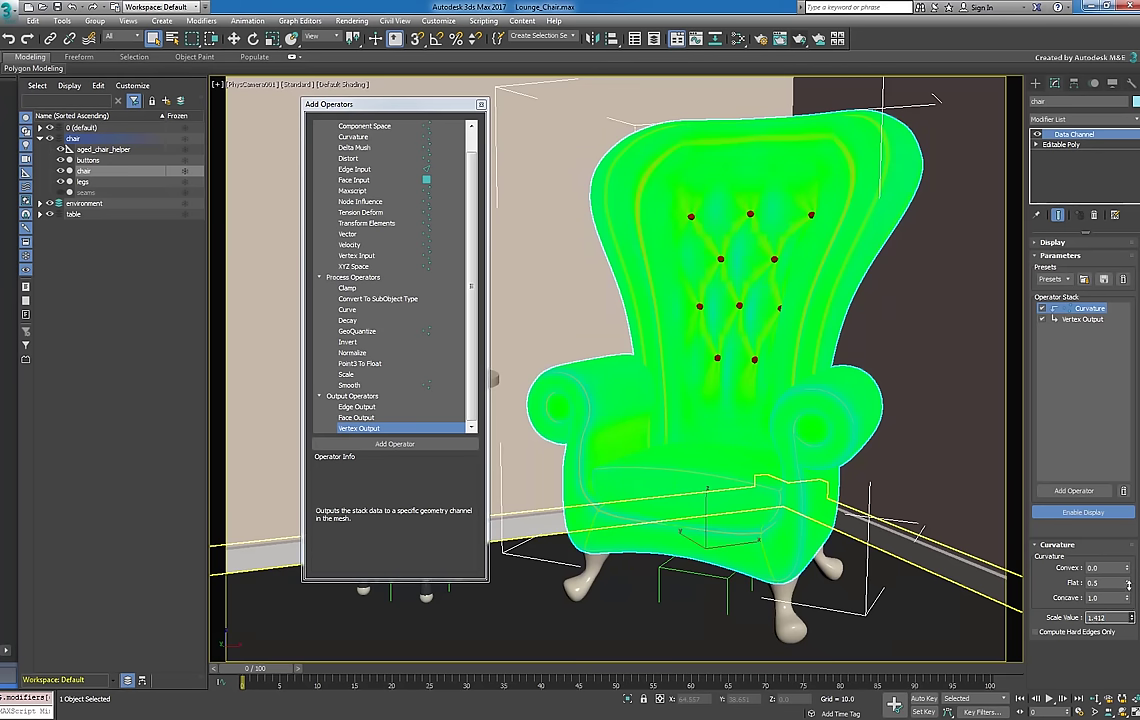
text(5.0)
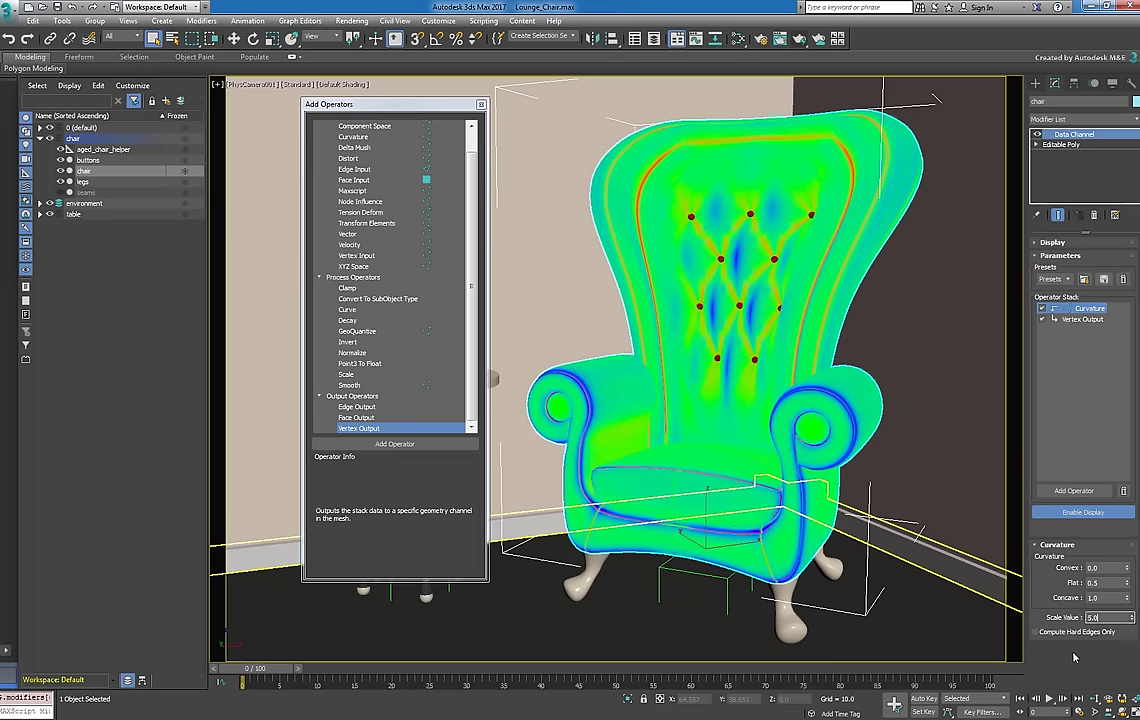
click(1050, 242)
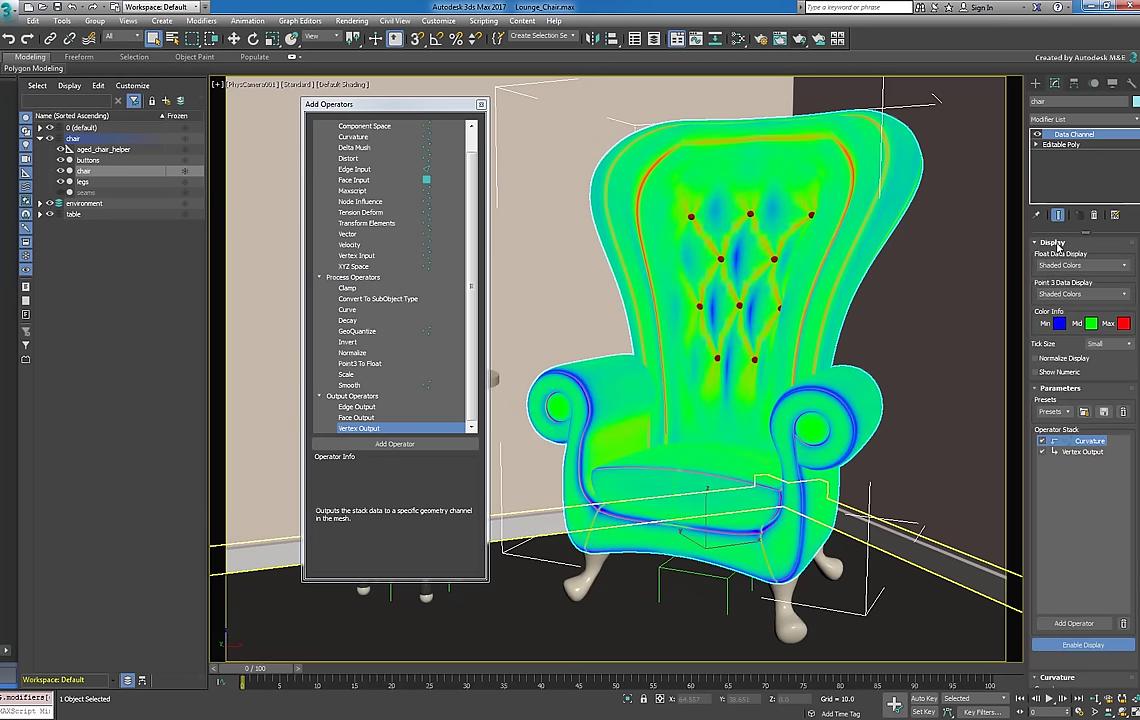
click(1097, 645)
click(1097, 645)
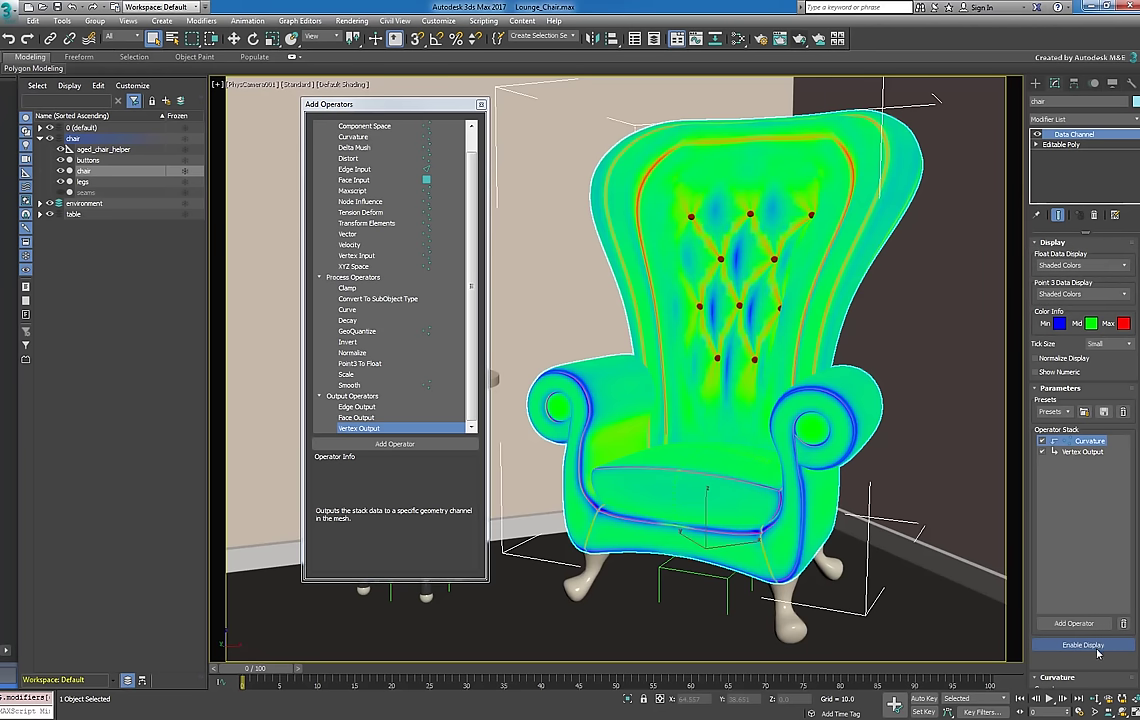
Preview the Convex, Concave and Flat spinners, leaving them at 0.0, 1.0 and 0.5
scroll(1081, 521, down, 3)
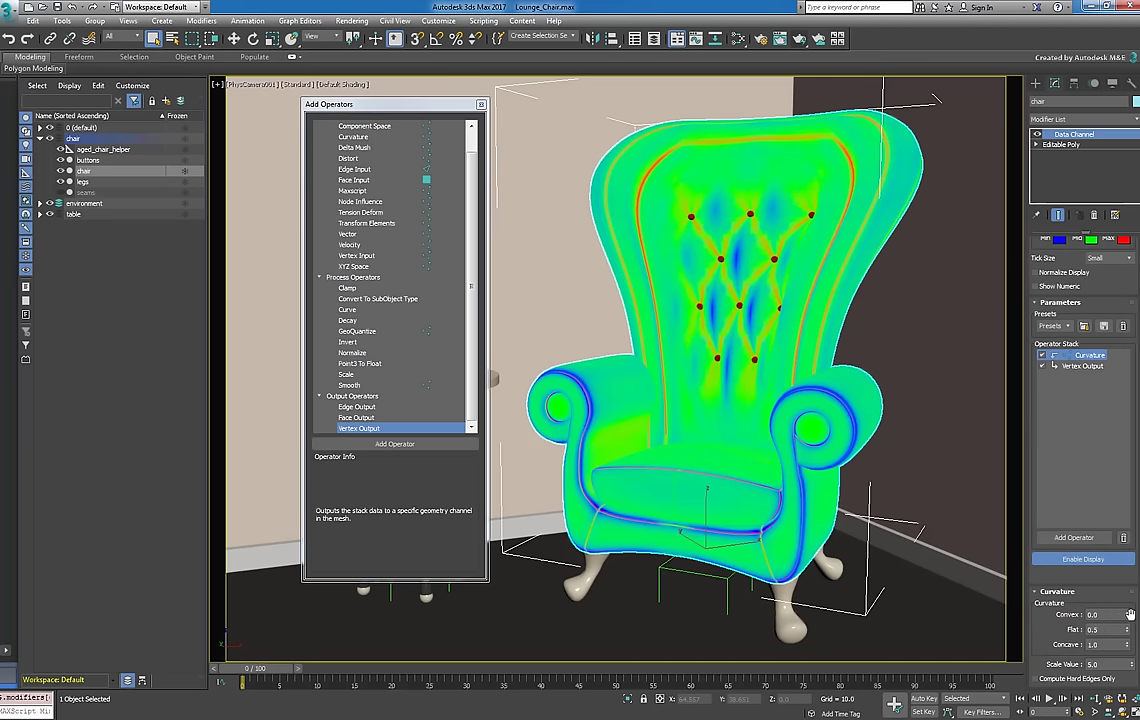
drag(1127, 618, 1124, 577)
right_click(1124, 577)
drag(1127, 644, 1128, 608)
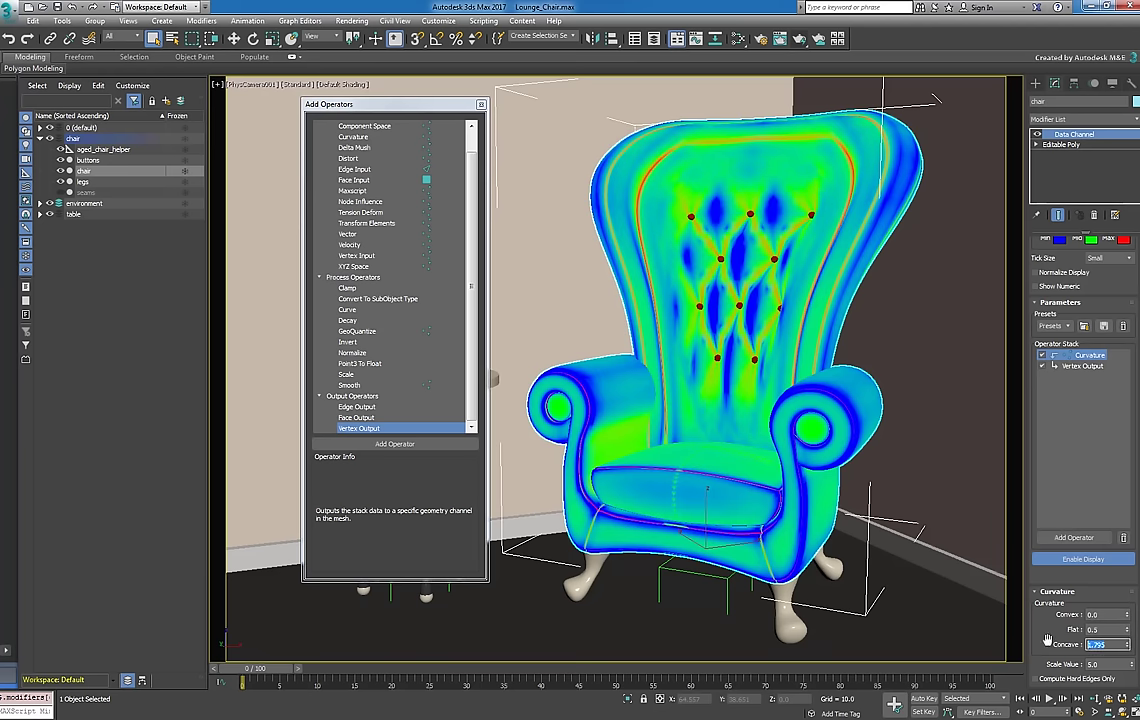
text(1)
key(Return)
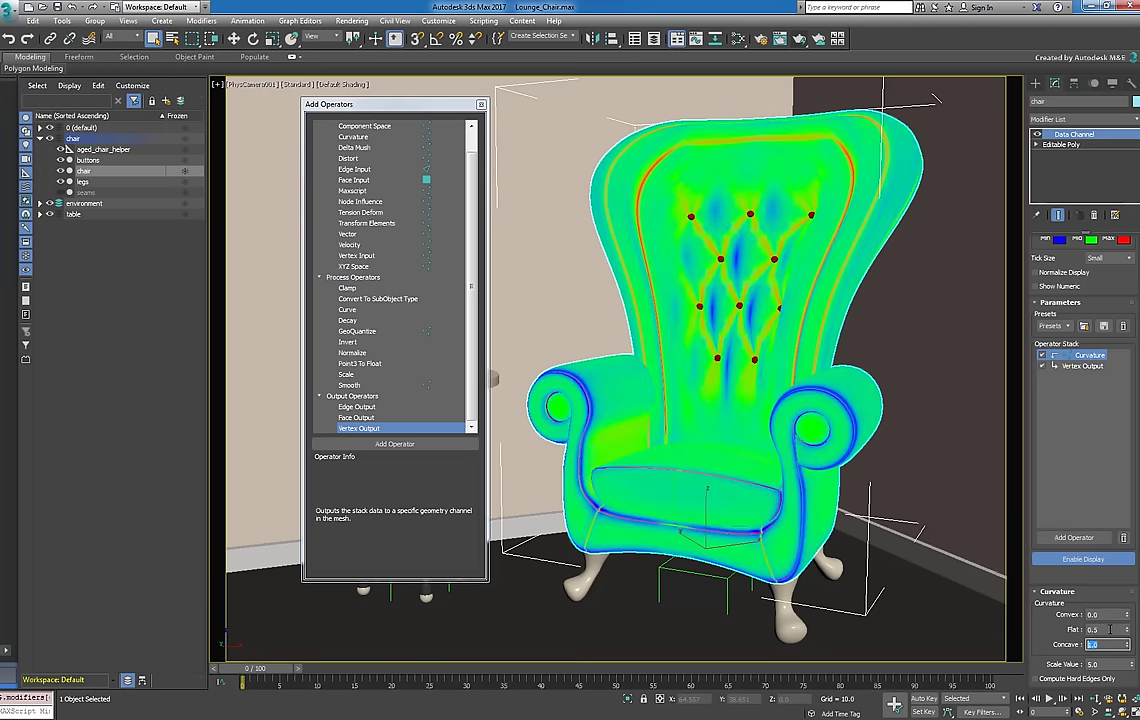
mouse_move(1124, 629)
mouse_down()
mouse_move(1122, 602)
mouse_move(1128, 630)
mouse_up()
text(5)
key(Return)
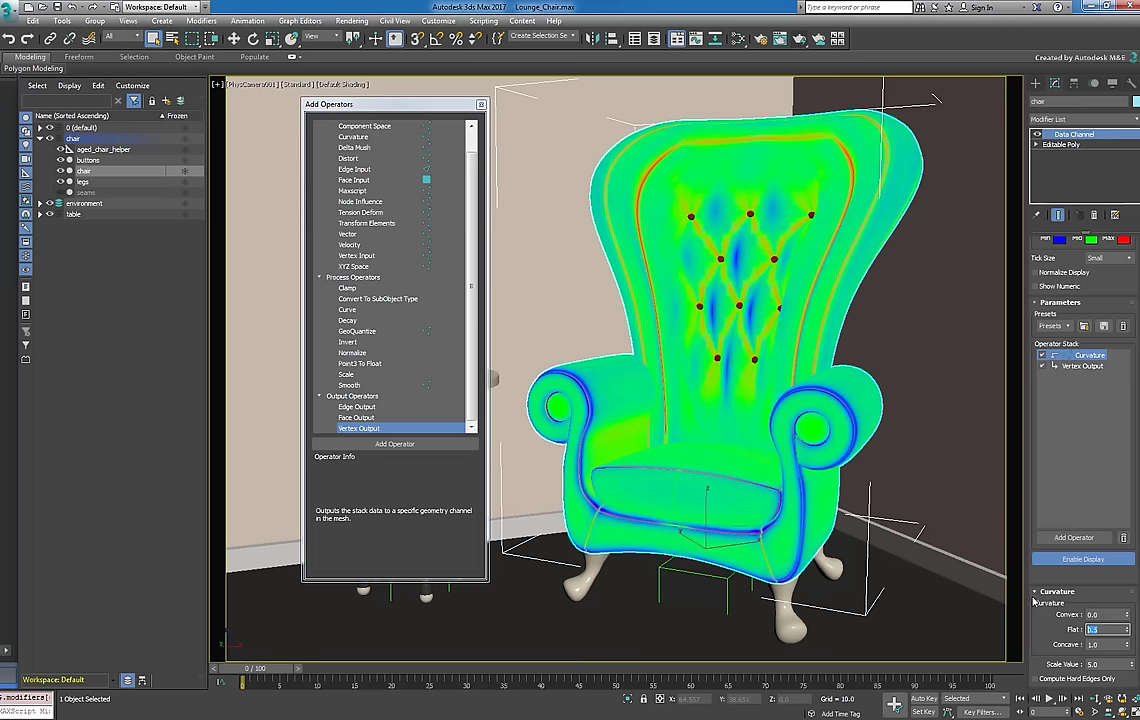
Check the chair's displayed channel in Object Properties, leaving it unchanged, and accept
right_click(892, 322)
click(920, 406)
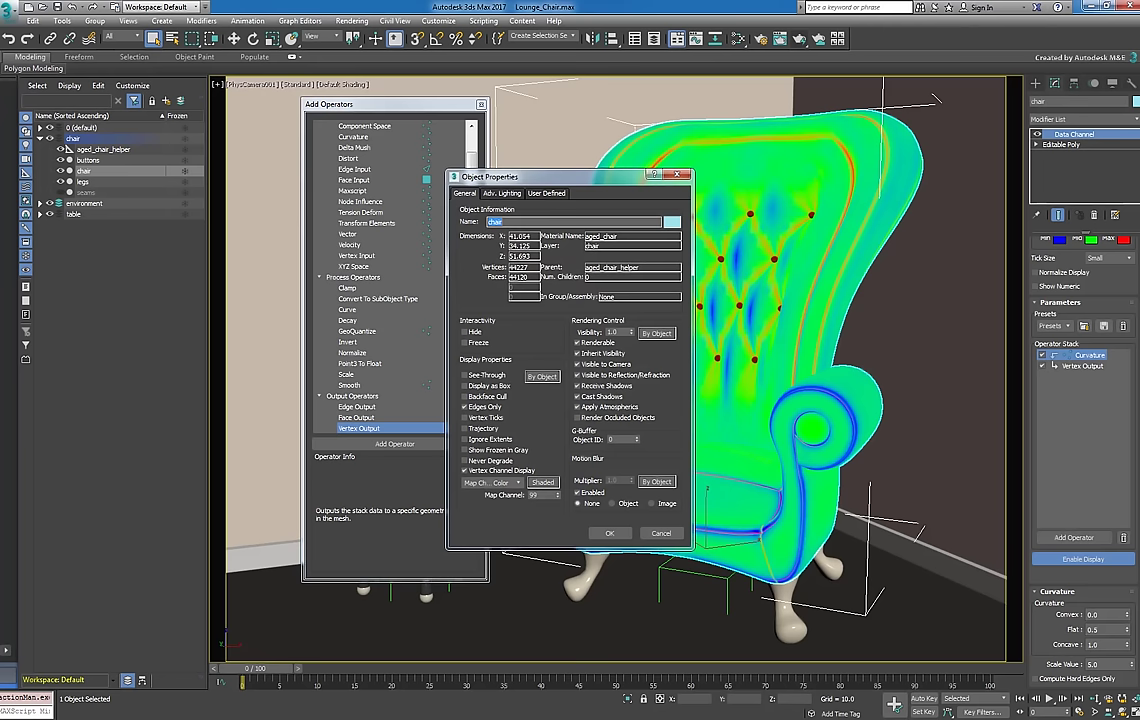
click(501, 483)
click(490, 495)
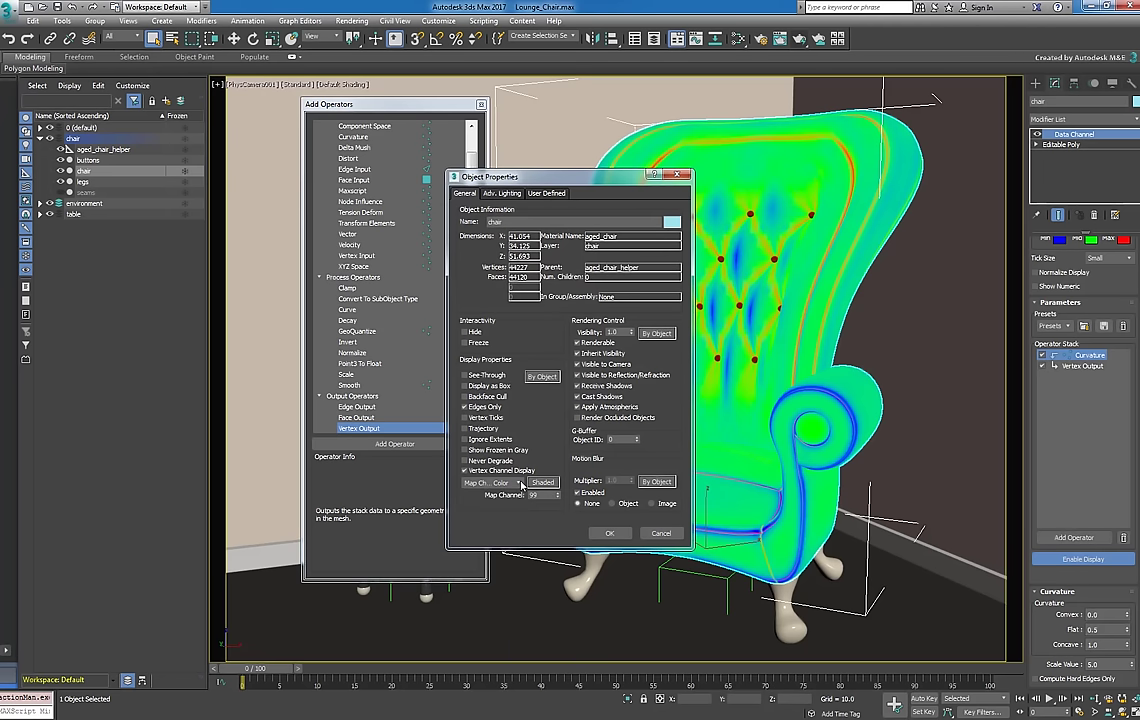
click(609, 532)
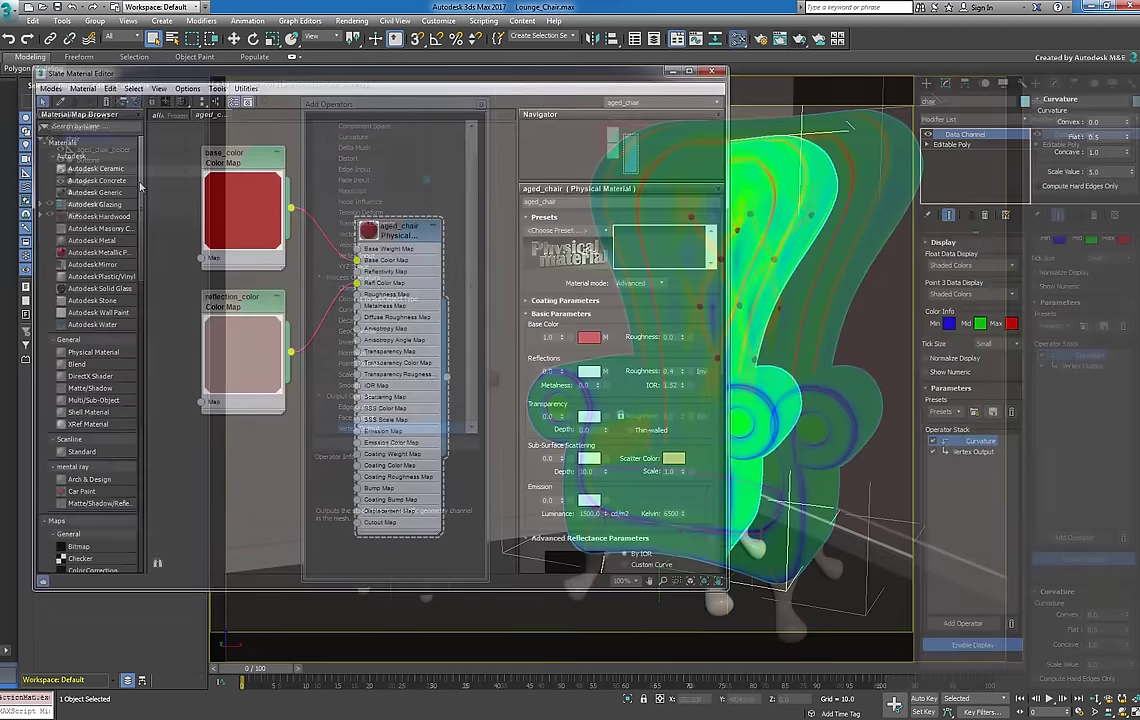
Add a Vertex Color map node to aged_chair using only the Red sub channel
scroll(141, 323, down, 10)
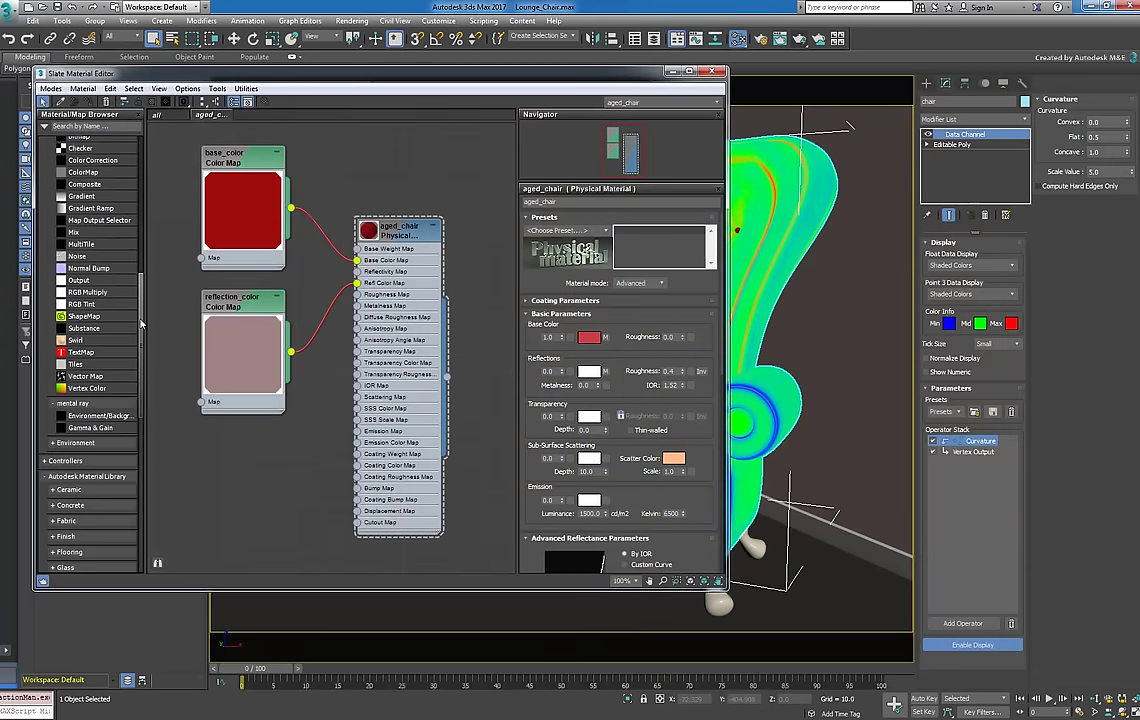
drag(97, 394, 180, 425)
middle_drag(250, 450, 440, 460)
scroll(440, 460, down, 1)
drag(400, 445, 358, 346)
scroll(358, 346, down, 3)
middle_drag(358, 346, 267, 344)
double_click(205, 346)
click(707, 252)
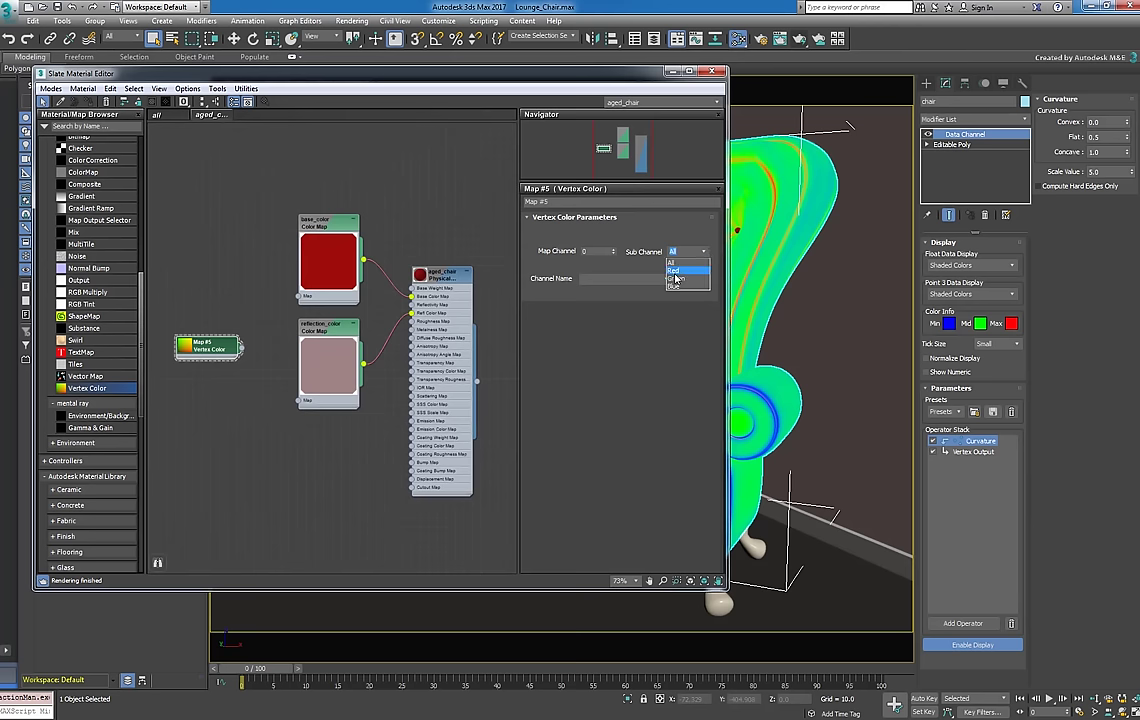
click(676, 268)
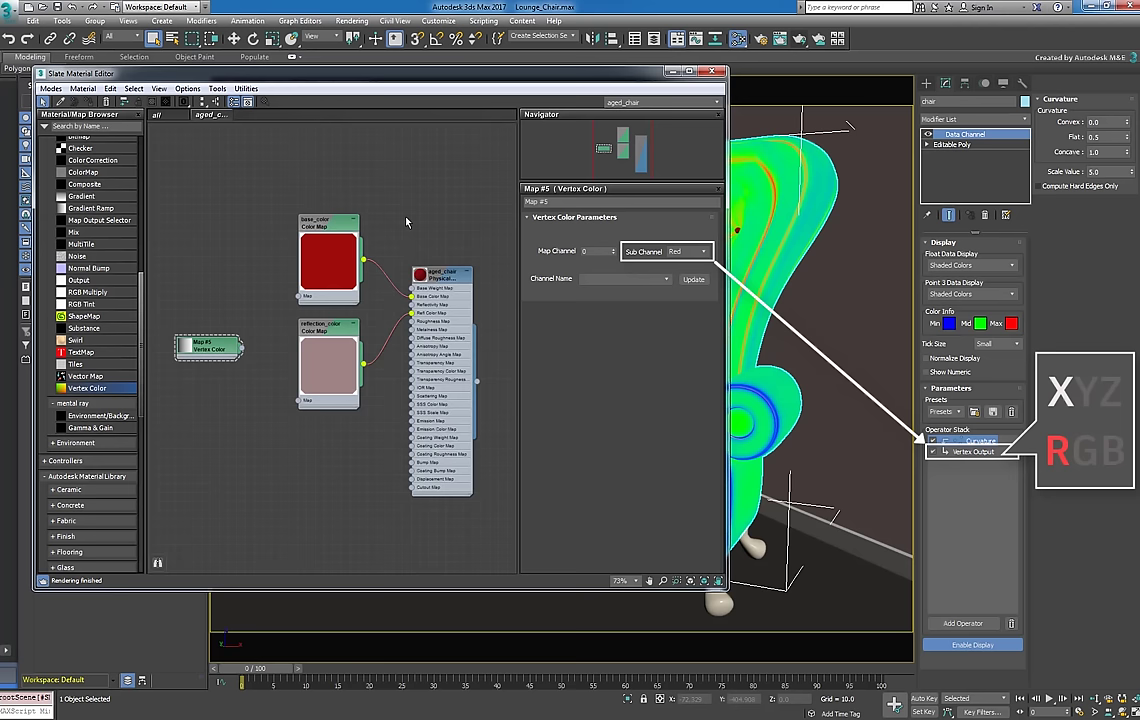
Add a Mix map and a Color Map set to brown
drag(78, 232, 222, 226)
drag(318, 221, 183, 290)
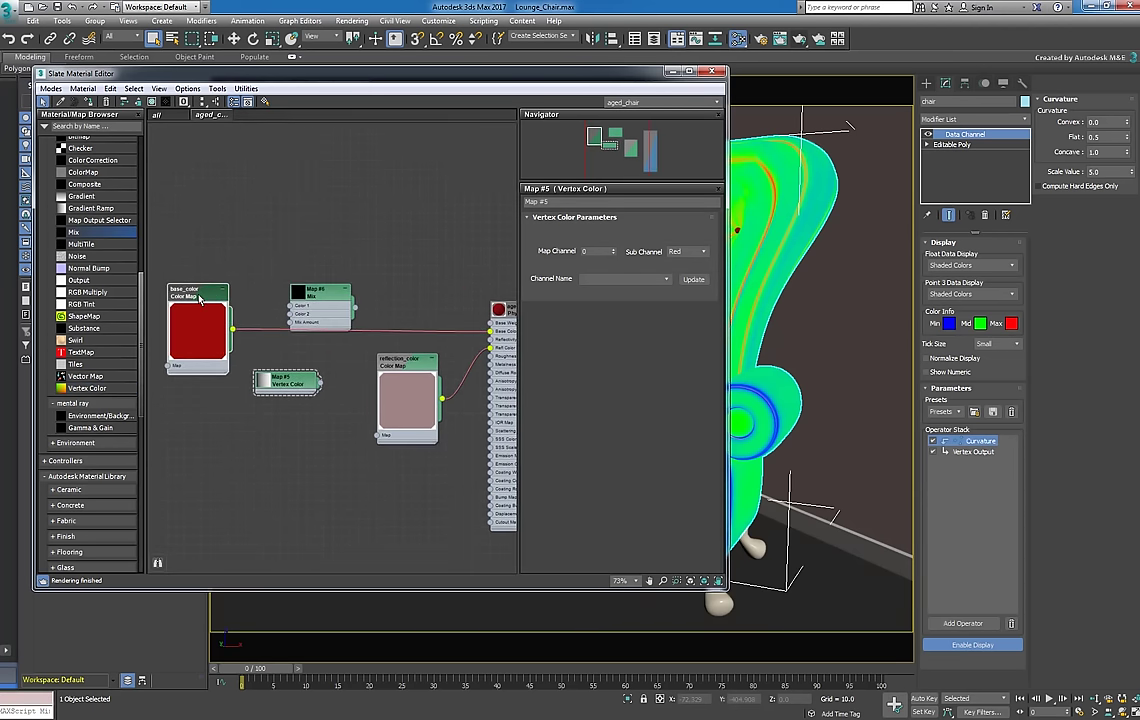
scroll(142, 296, up, 1)
scroll(142, 296, up, 3)
drag(83, 276, 215, 190)
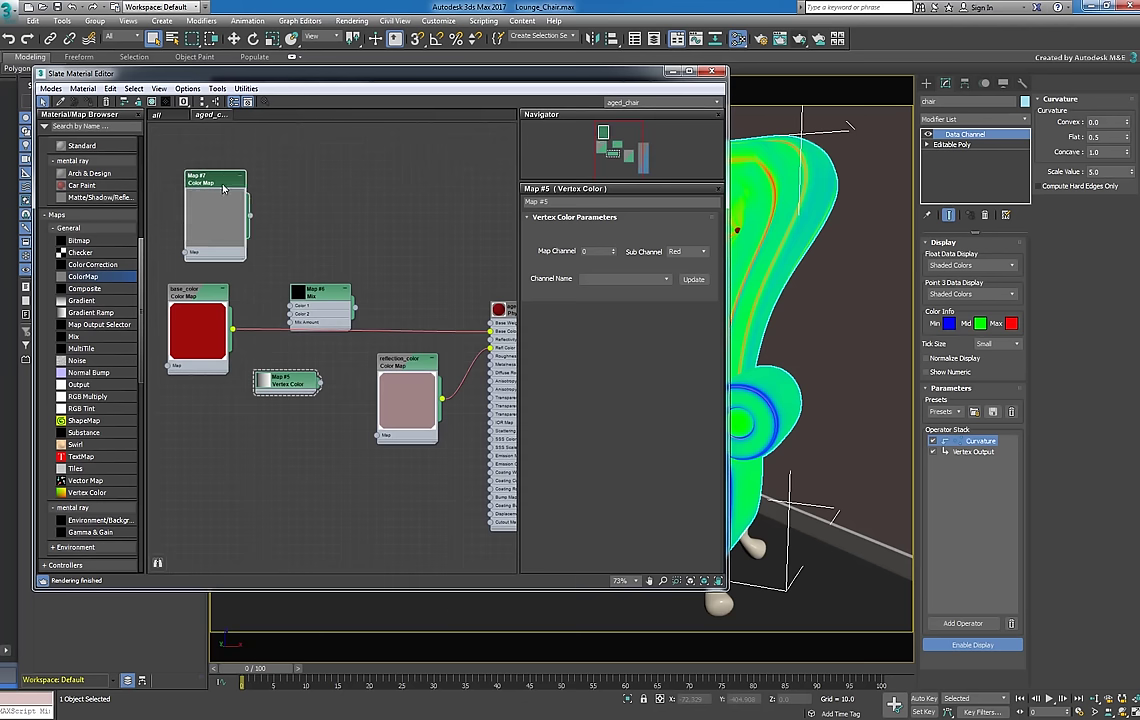
click(661, 241)
click(310, 191)
click(496, 247)
Wire brown to Mix Color 1, red base colour to Color 2, Mix to Base Color
drag(333, 306, 412, 236)
drag(249, 217, 369, 296)
drag(232, 328, 320, 384)
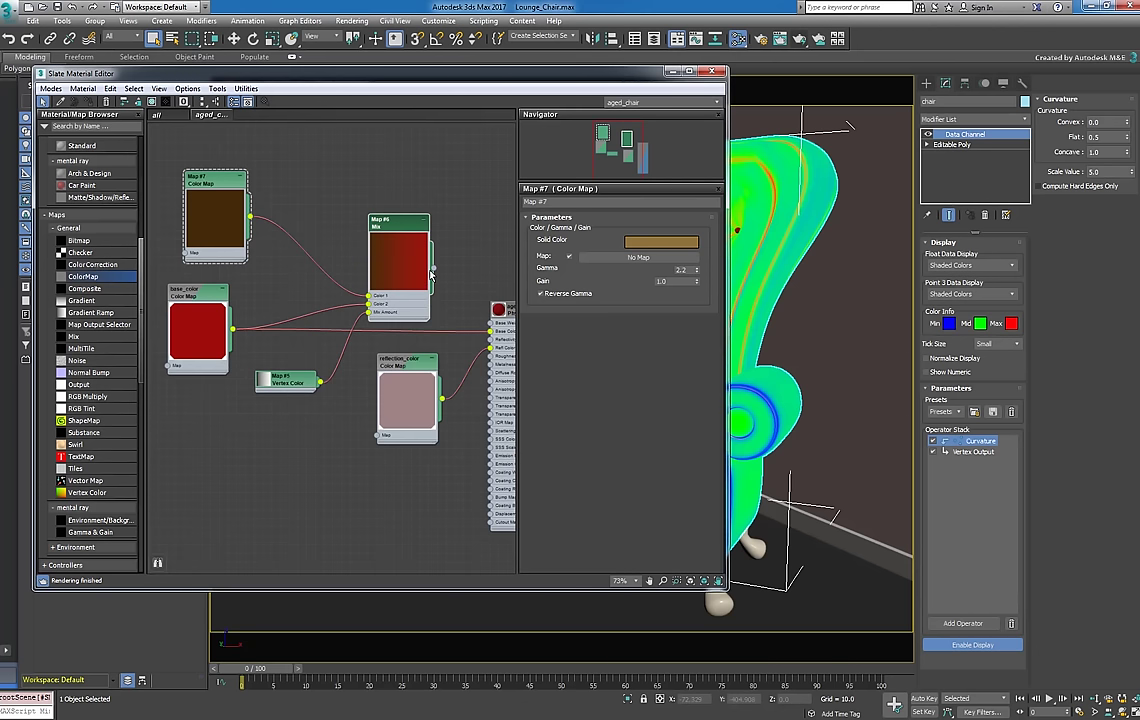
drag(432, 270, 491, 334)
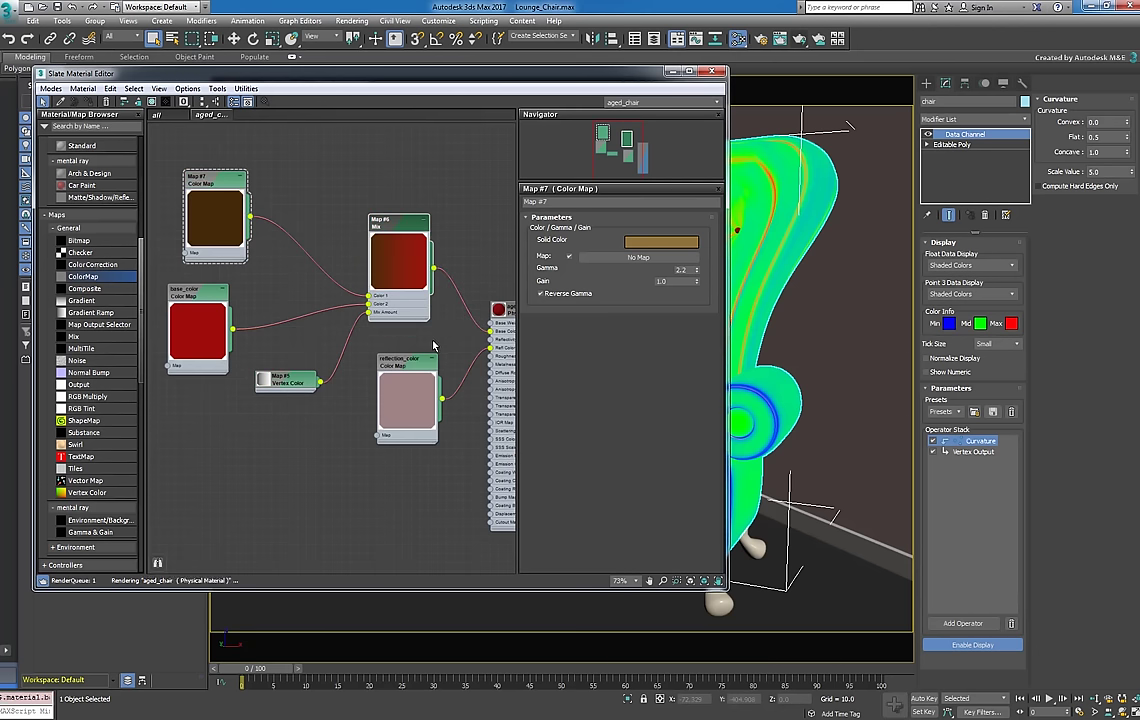
click(711, 70)
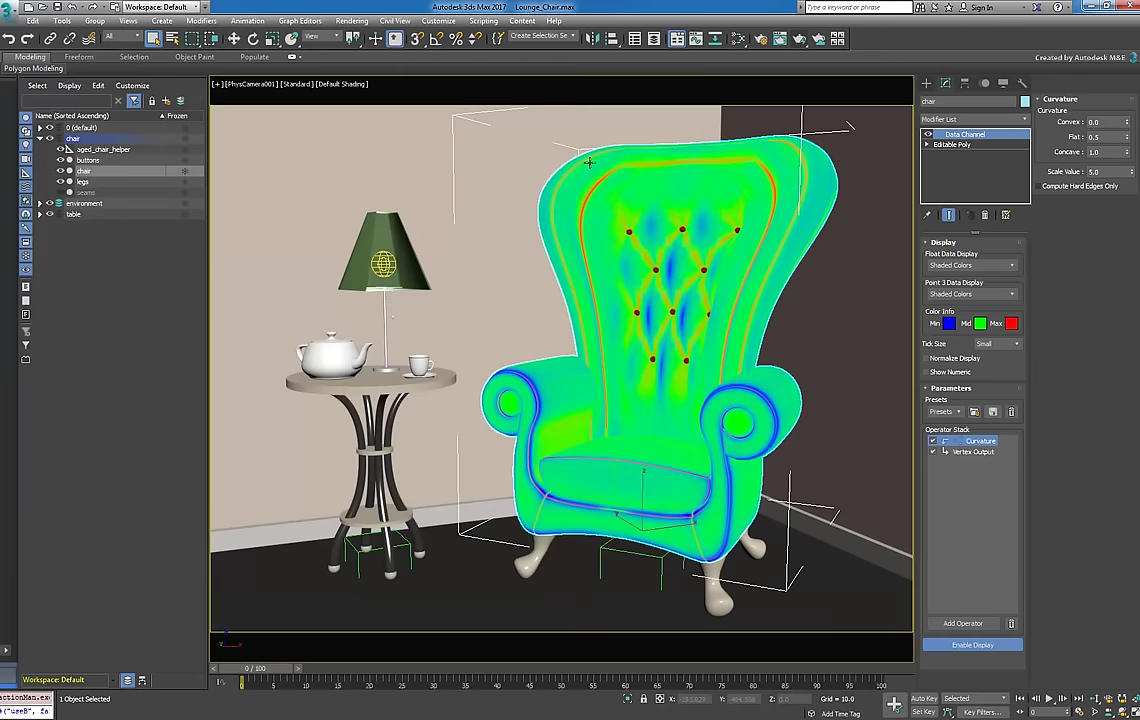
Render the camera view, then insert a Smooth operator between Curvature and Vertex Output
click(799, 38)
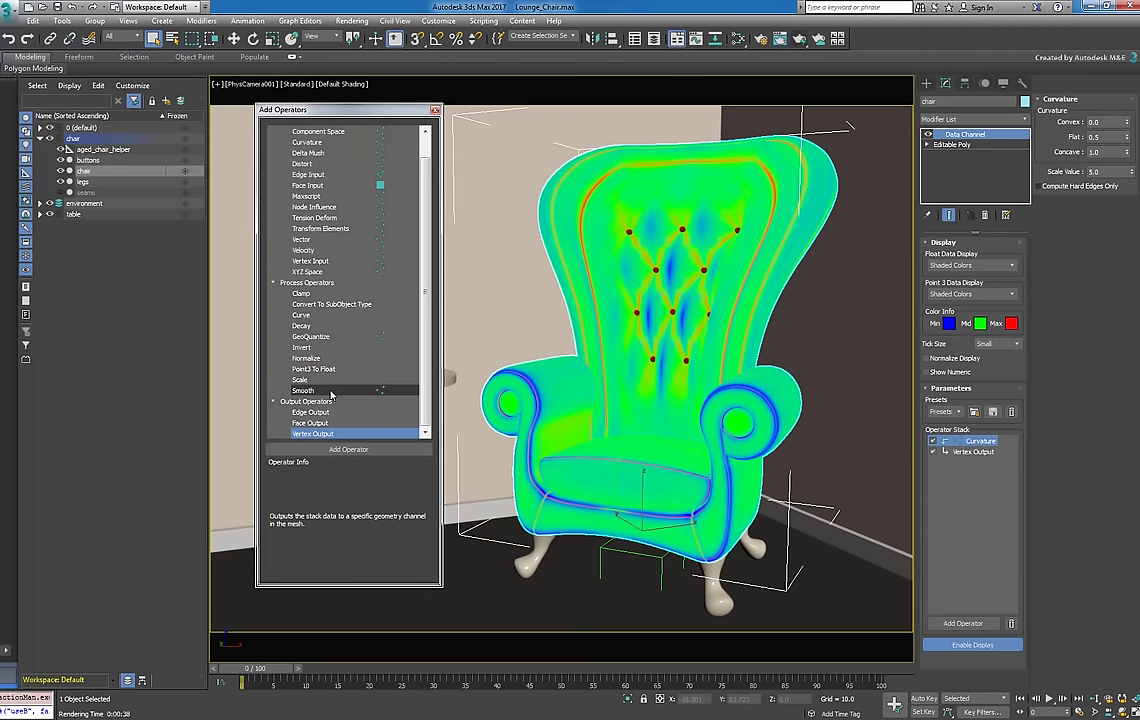
click(383, 390)
click(384, 451)
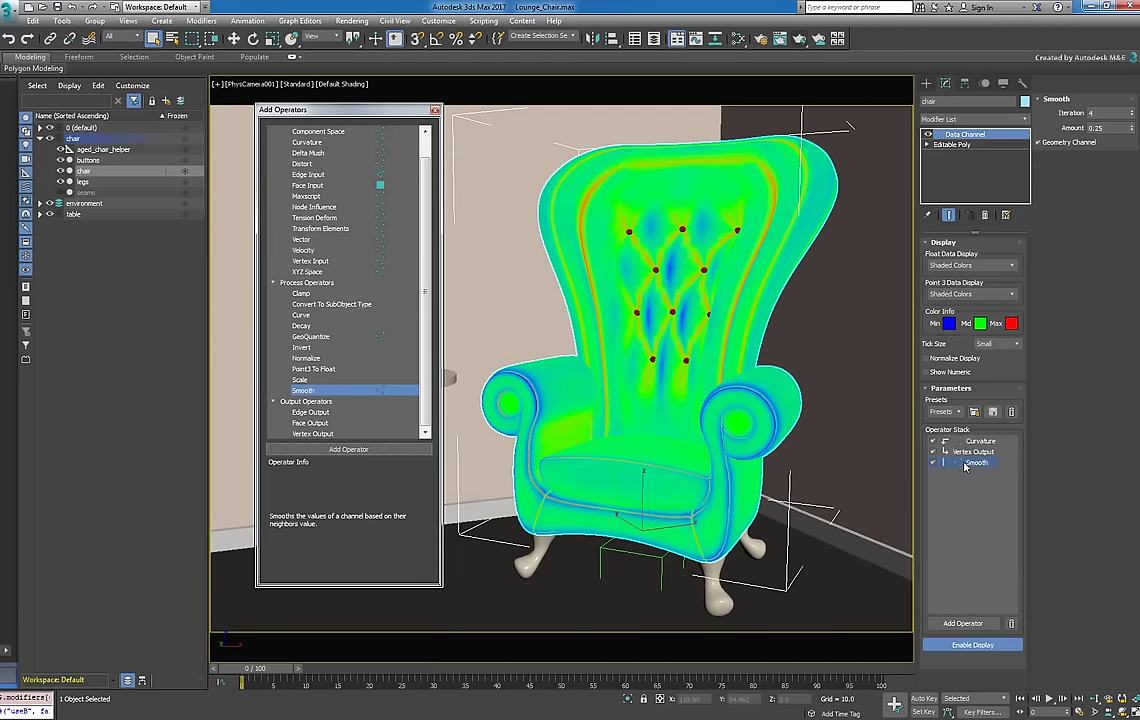
drag(962, 449, 977, 452)
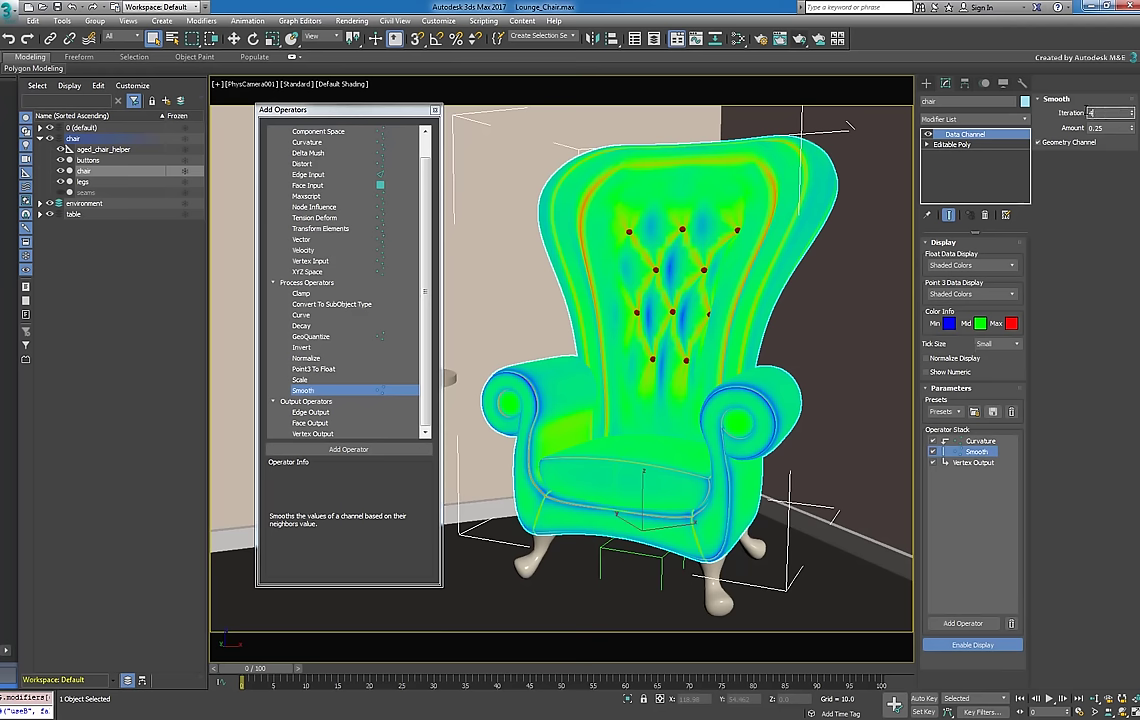
Set Smooth Iteration to 20 and Amount to 0.8, then render the result
text(20)
key(Tab)
text(0.8)
key(Return)
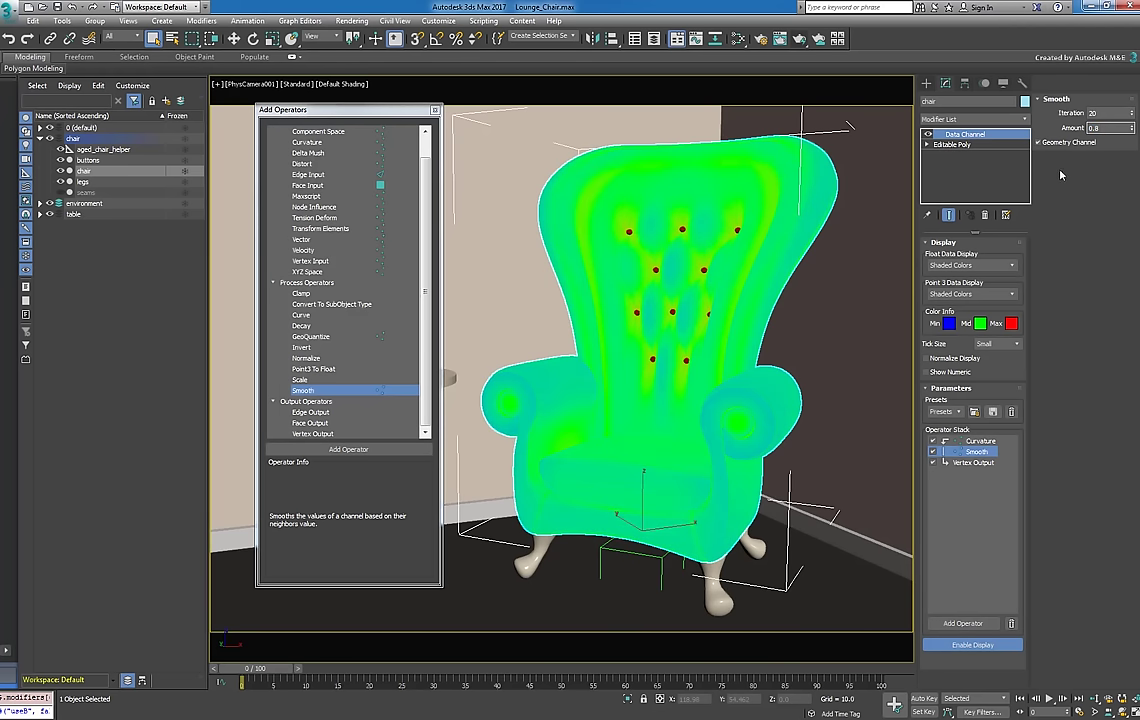
key(shift+q)
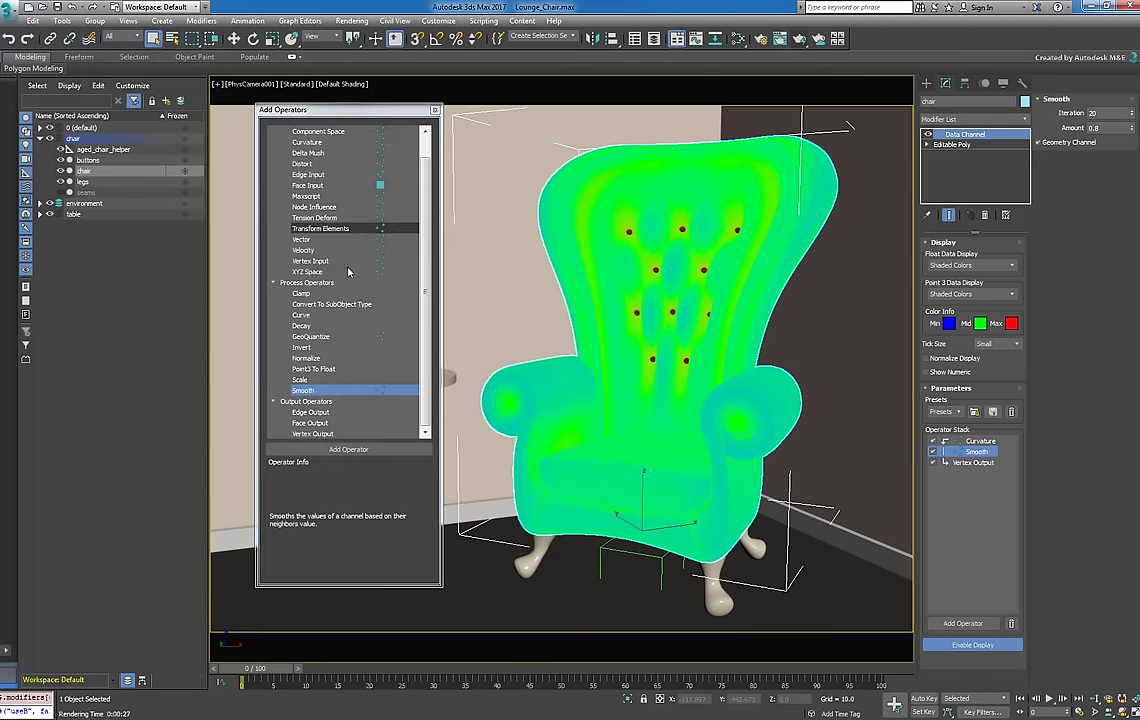
Insert Normalize after Smooth with range override 0.2 to 0.657, then render
click(306, 358)
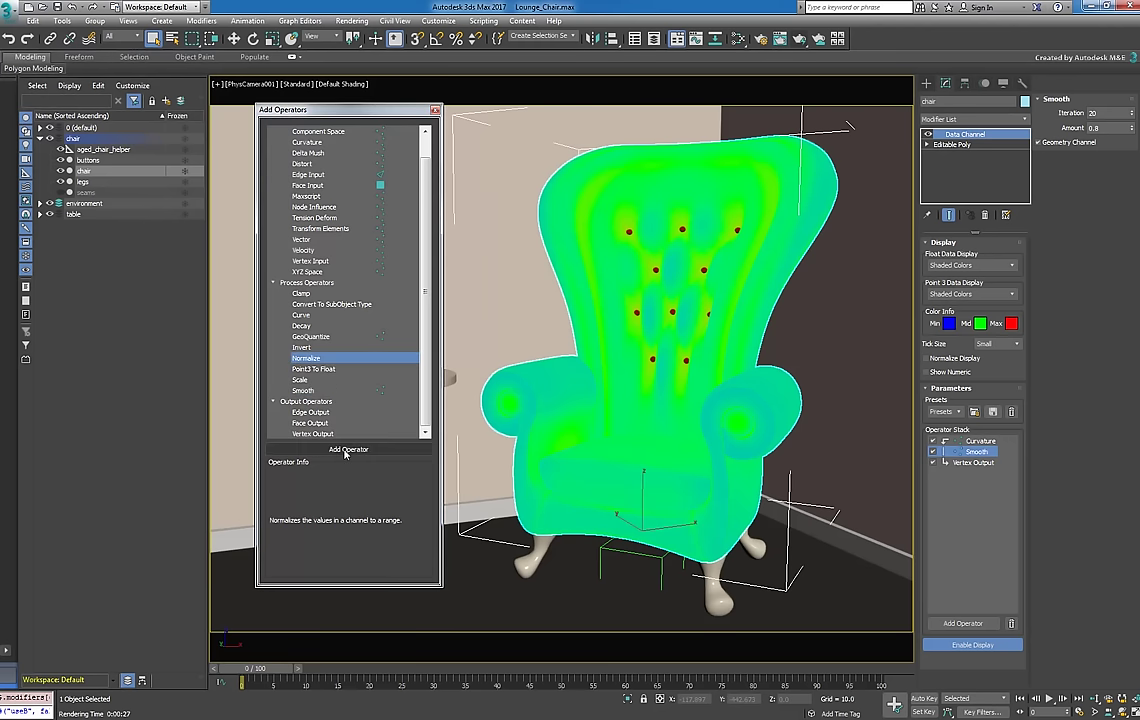
click(348, 449)
drag(966, 473, 977, 466)
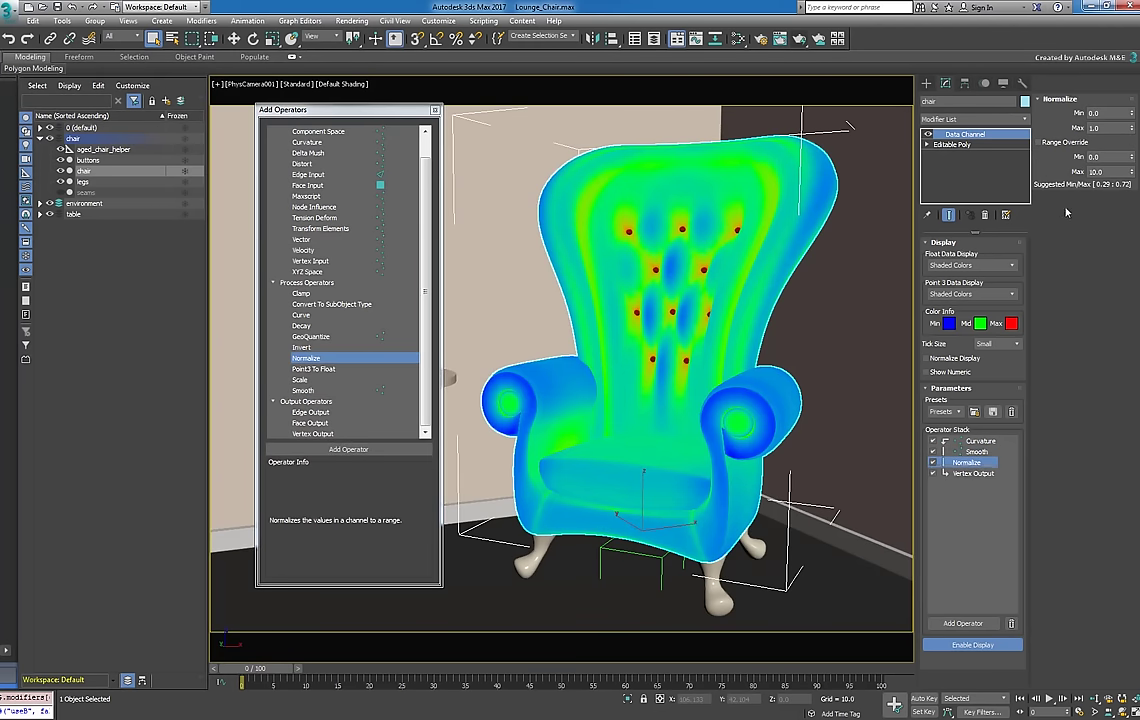
click(1122, 156)
text(0.2)
key(Return)
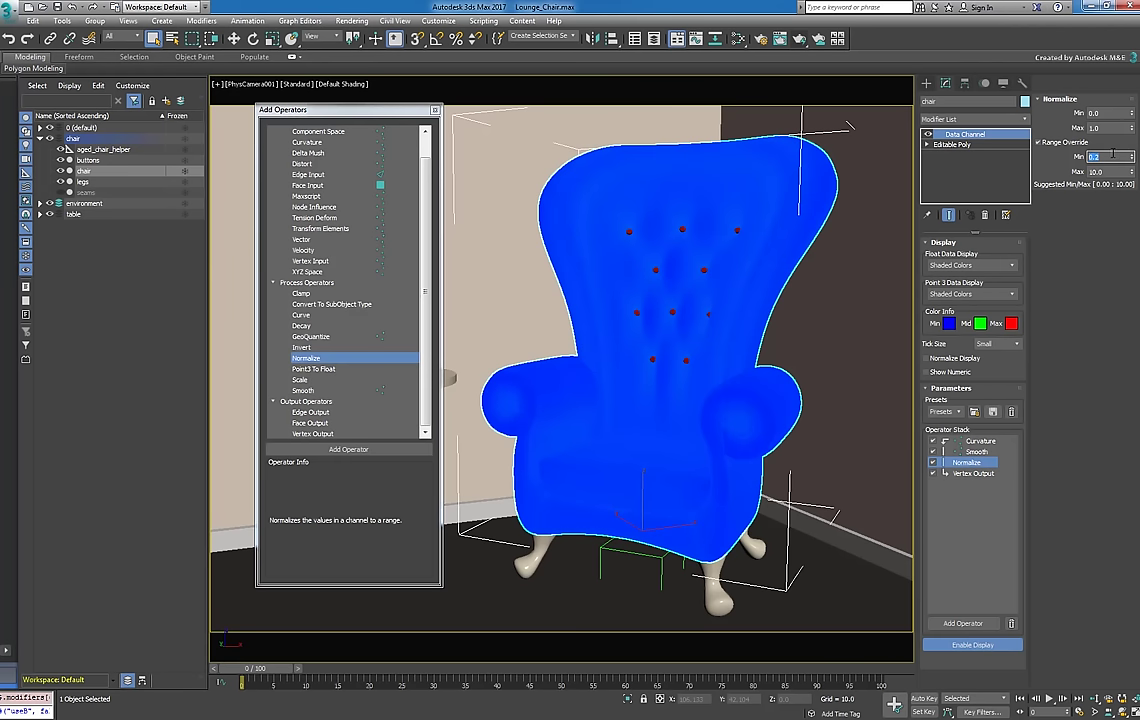
mouse_move(1130, 171)
mouse_down()
mouse_move(1126, 290)
mouse_move(1112, 172)
mouse_up()
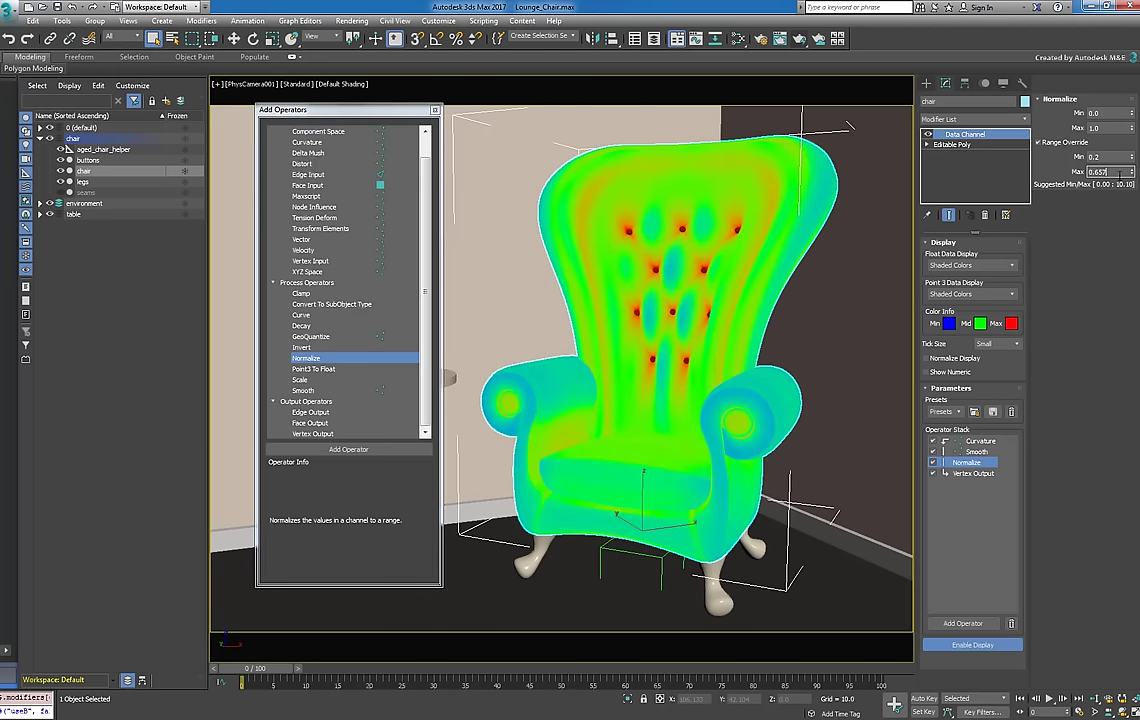
click(799, 40)
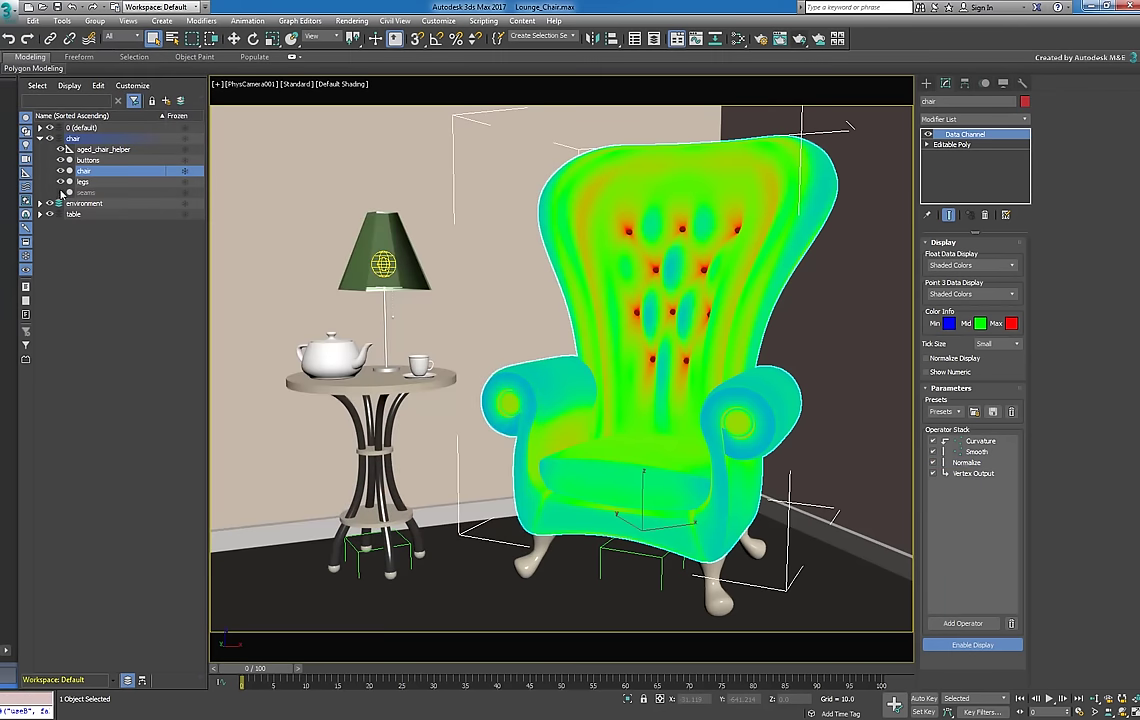
Select the seams object and give it a Data Channel modifier
click(97, 193)
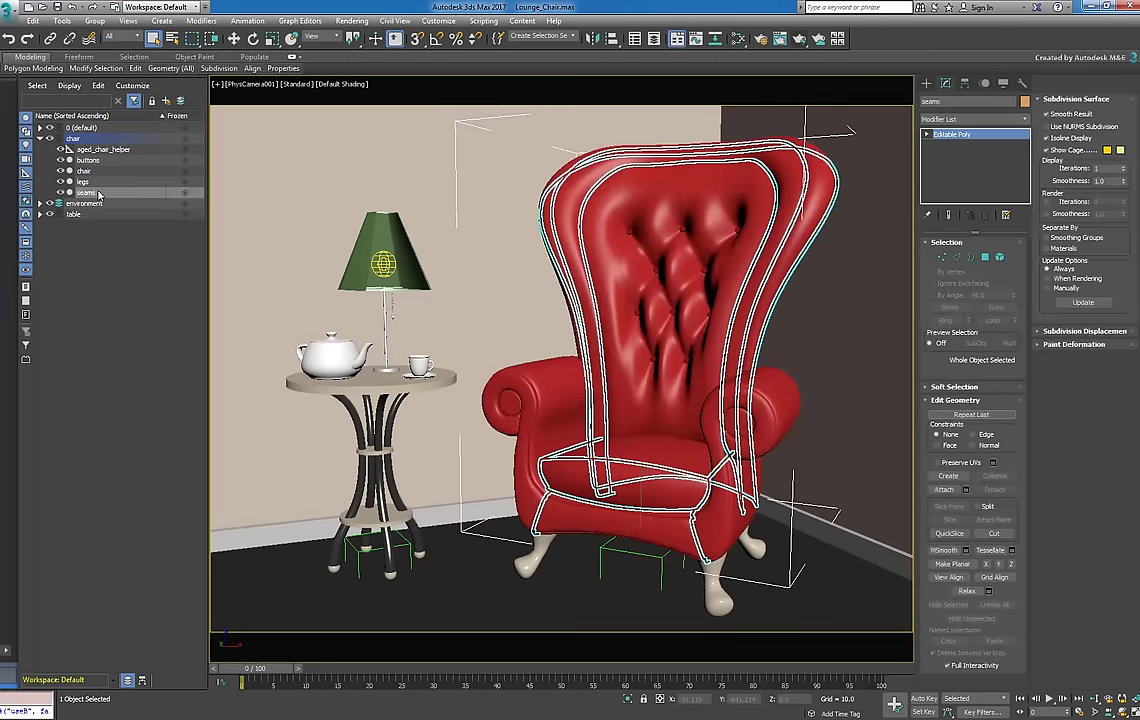
click(947, 121)
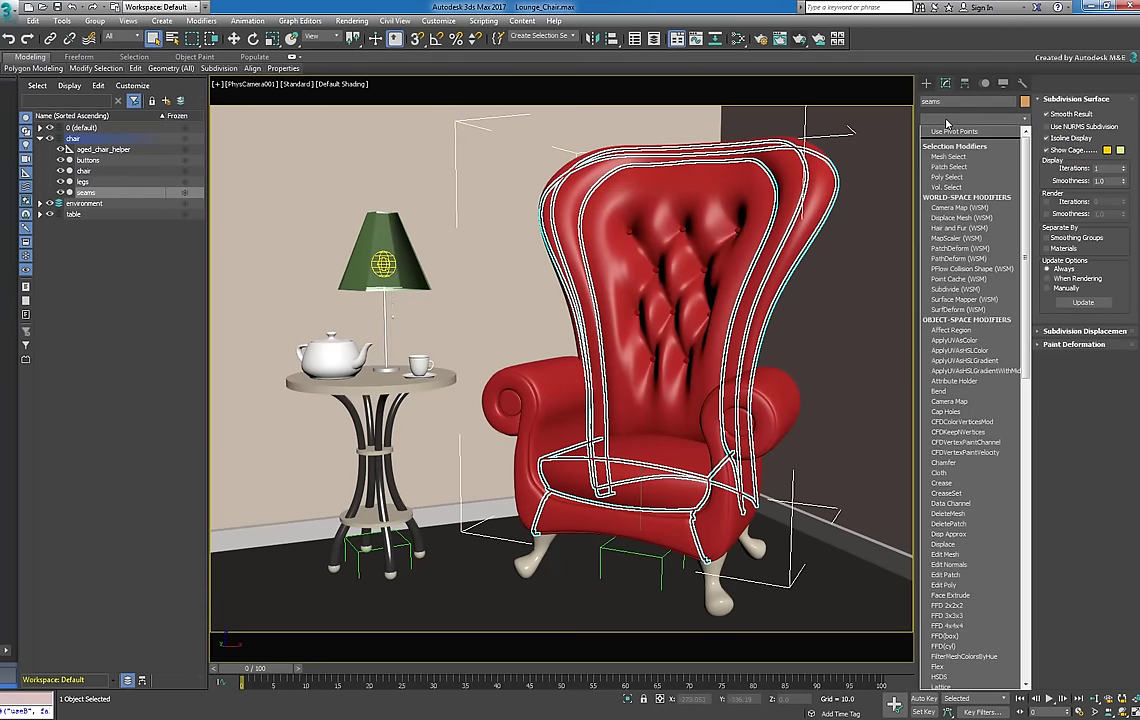
click(950, 503)
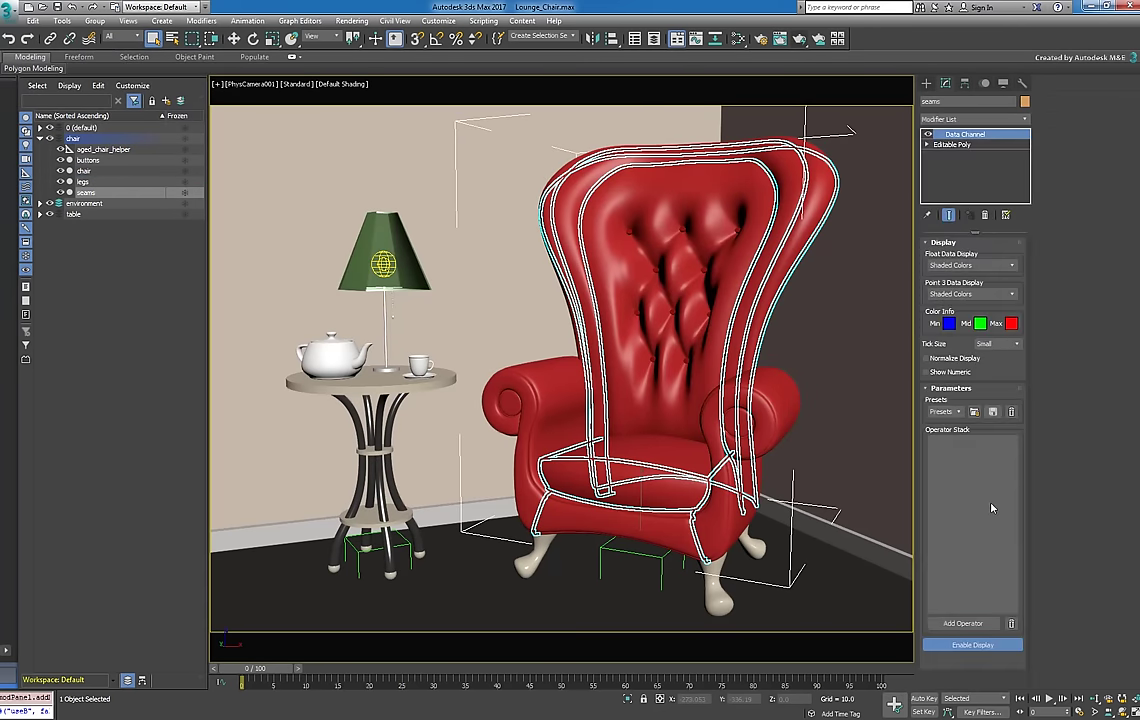
Add Curvature feeding Vertex Output on seams, then select Curvature's Scale Value field
click(963, 623)
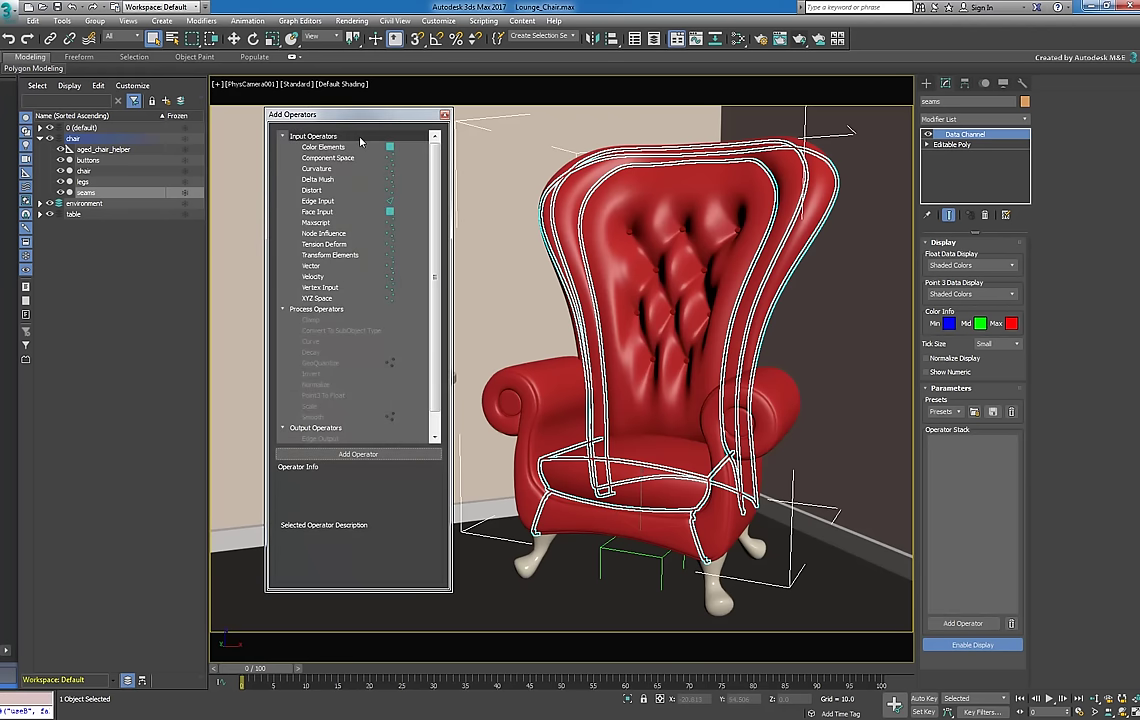
click(318, 168)
click(392, 456)
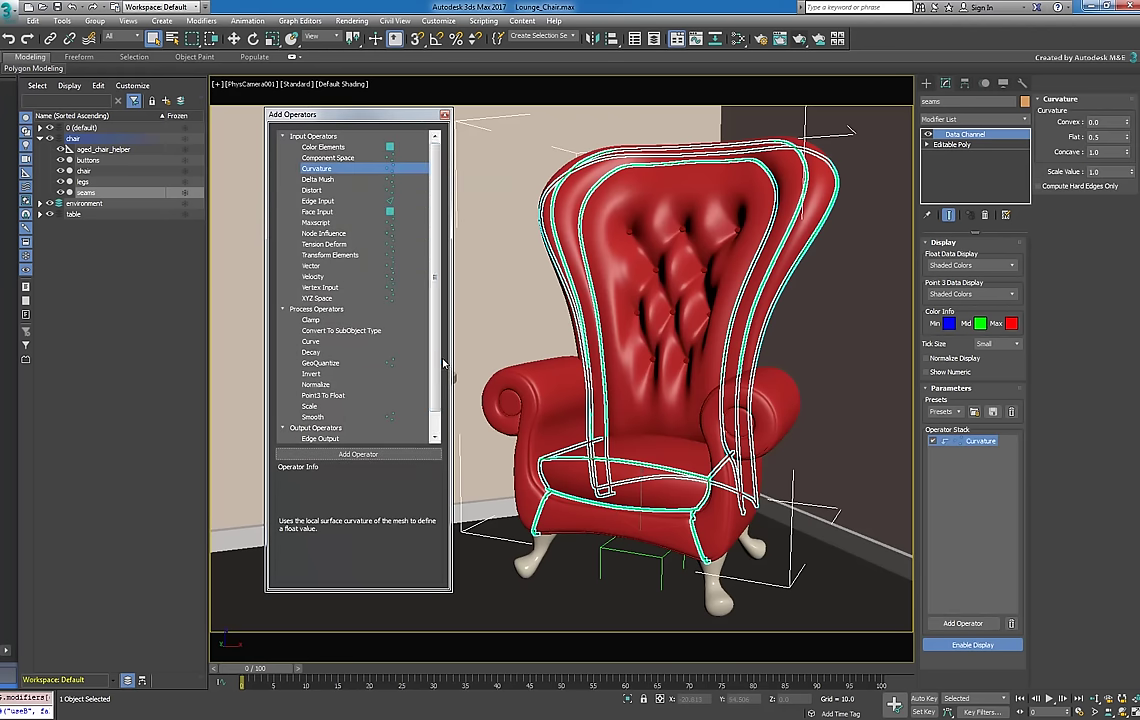
scroll(365, 420, down, 1)
click(340, 438)
click(356, 455)
click(980, 441)
click(1100, 171)
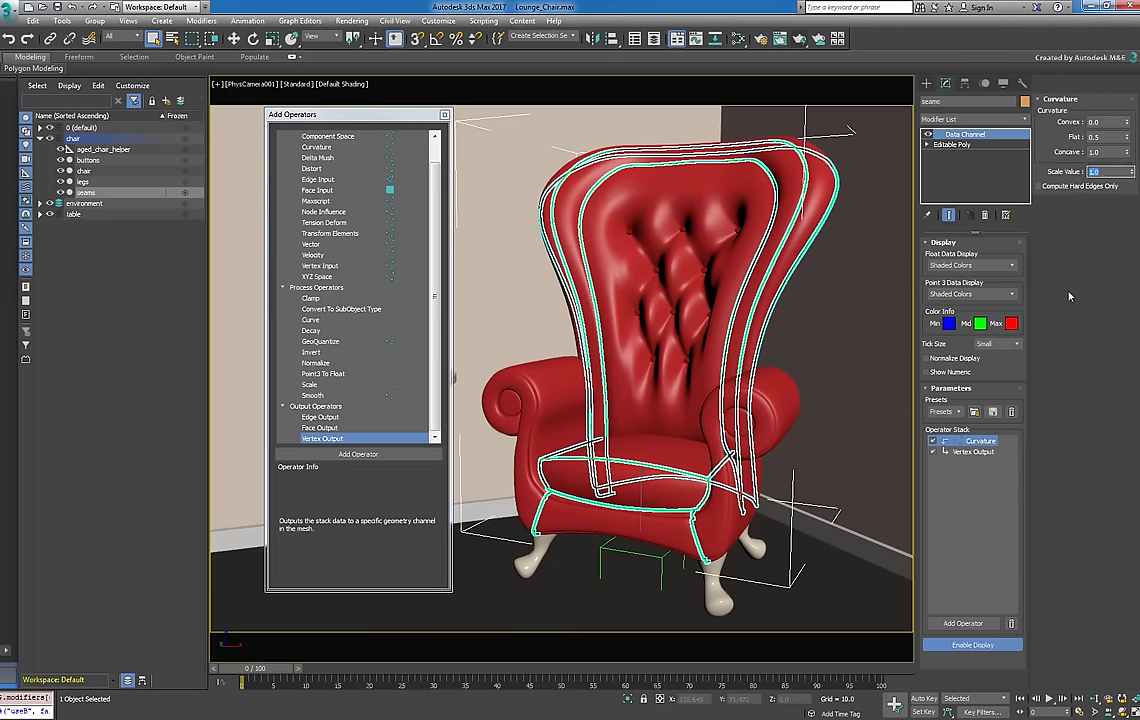